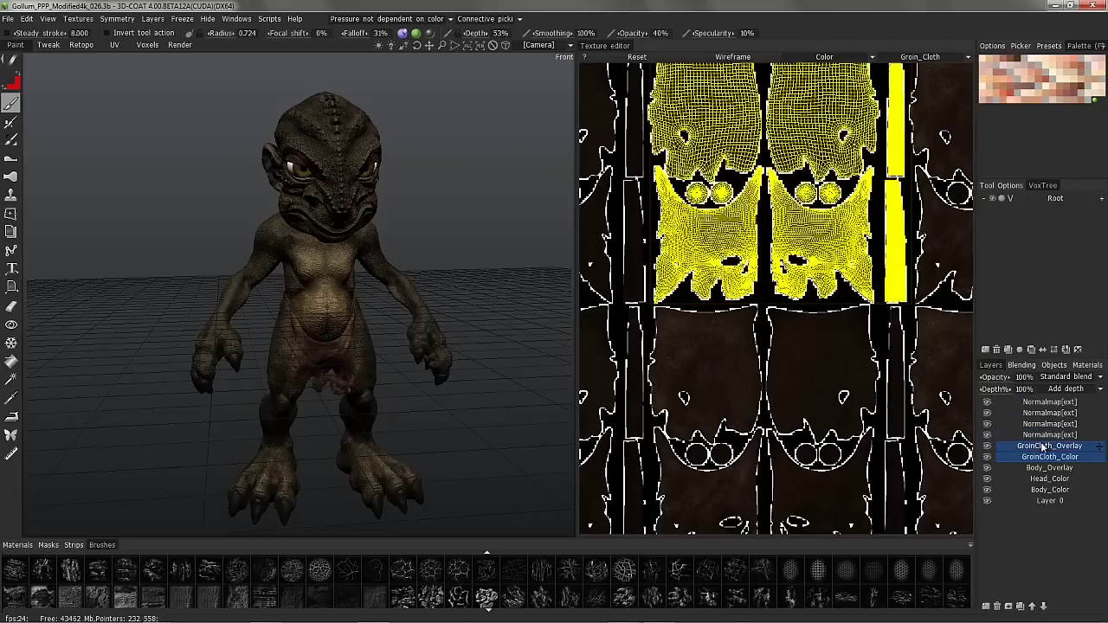
right_click(1028, 405)
key(Escape)
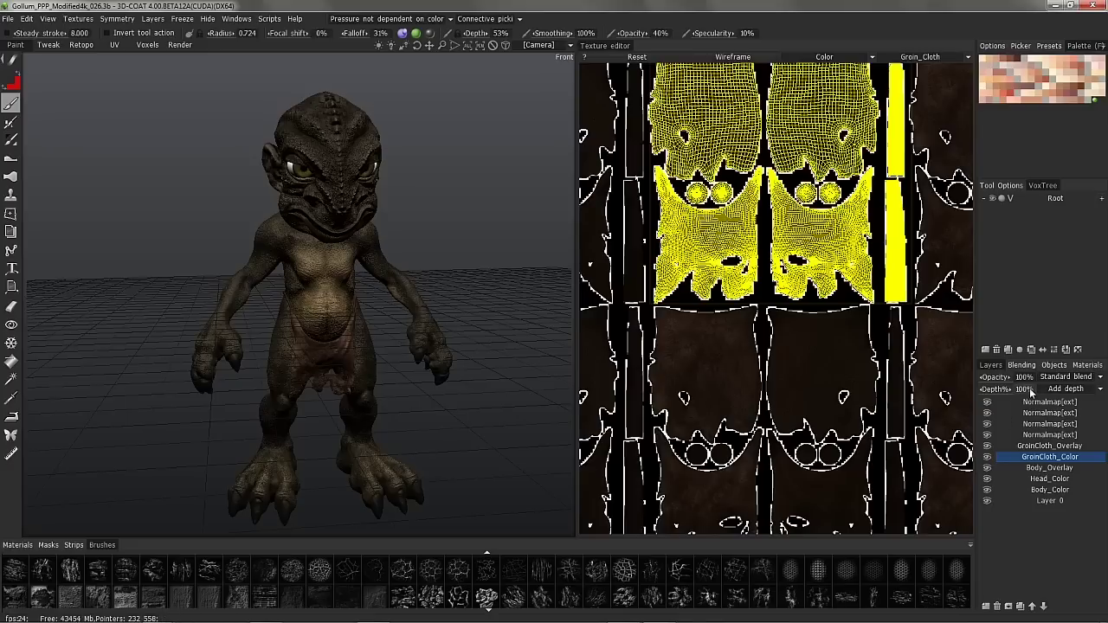
click(1065, 377)
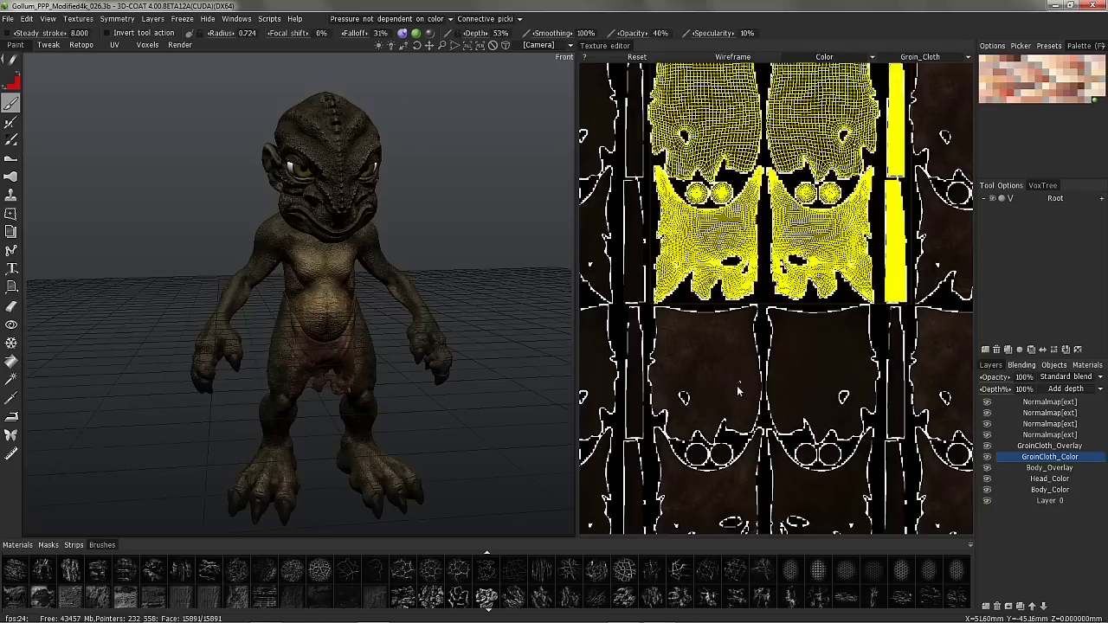
middle_drag(737, 407, 688, 349)
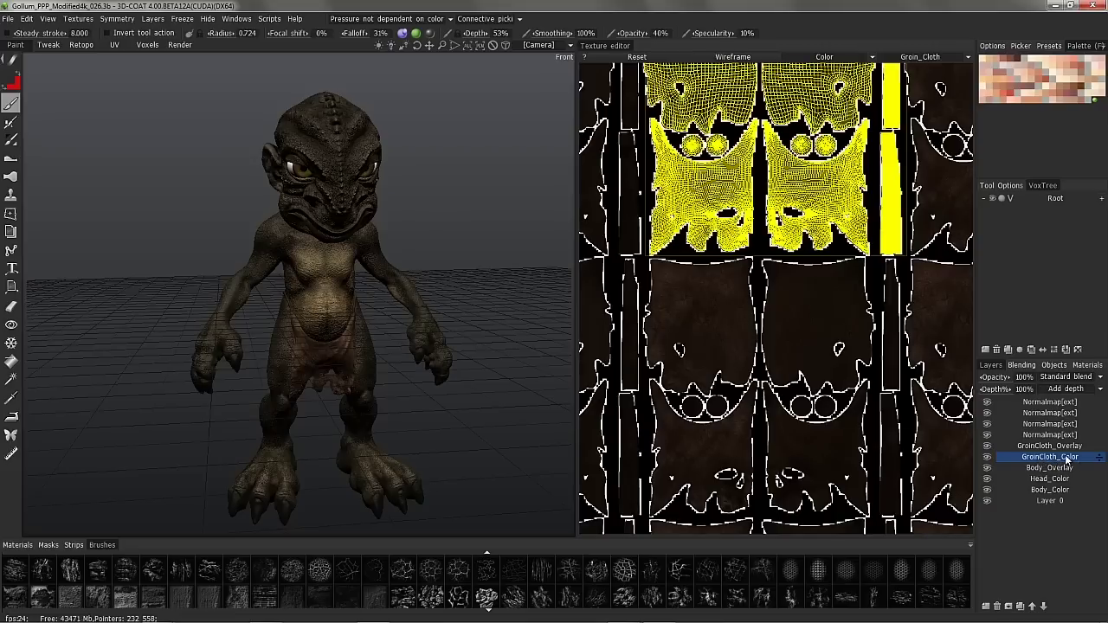
click(27, 18)
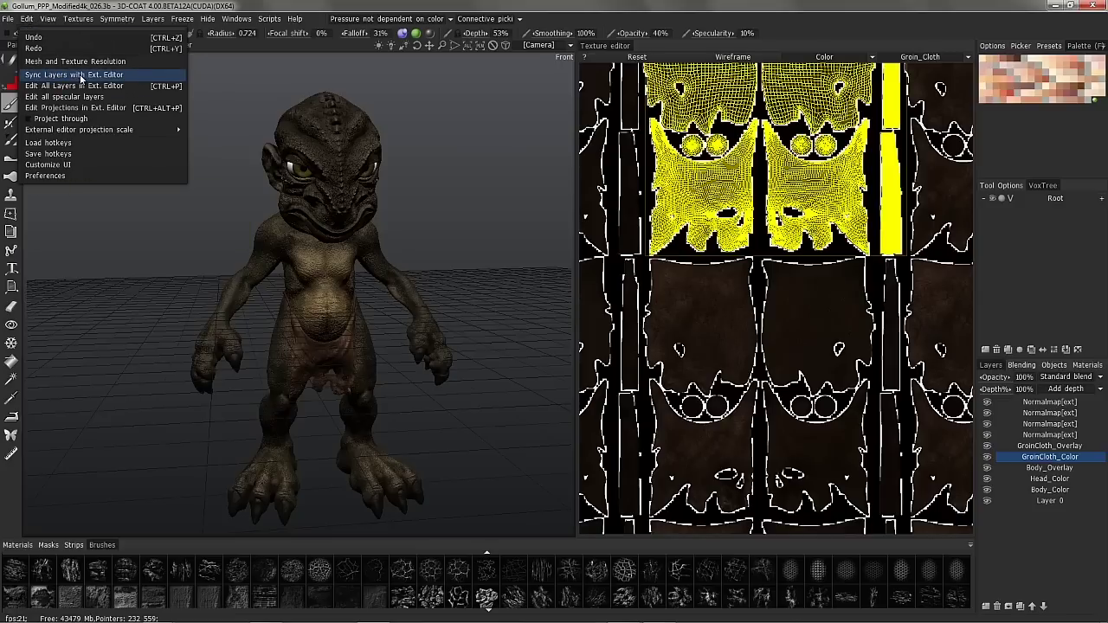
Sync layers with the external editor, exporting the Groin_Cloth UV set to Photoshop
click(81, 76)
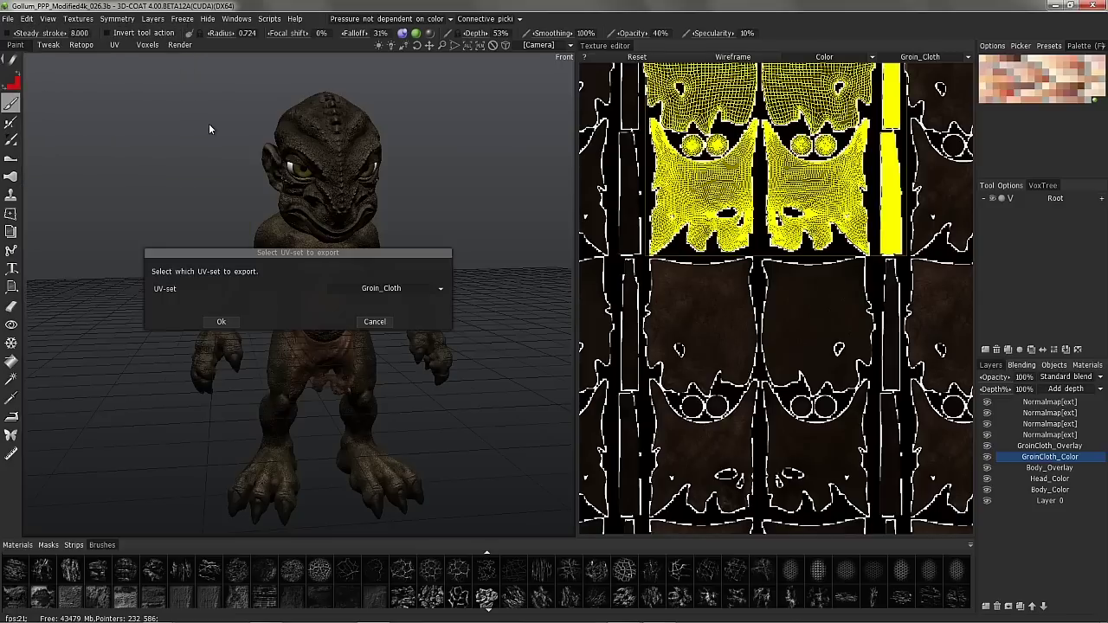
click(381, 289)
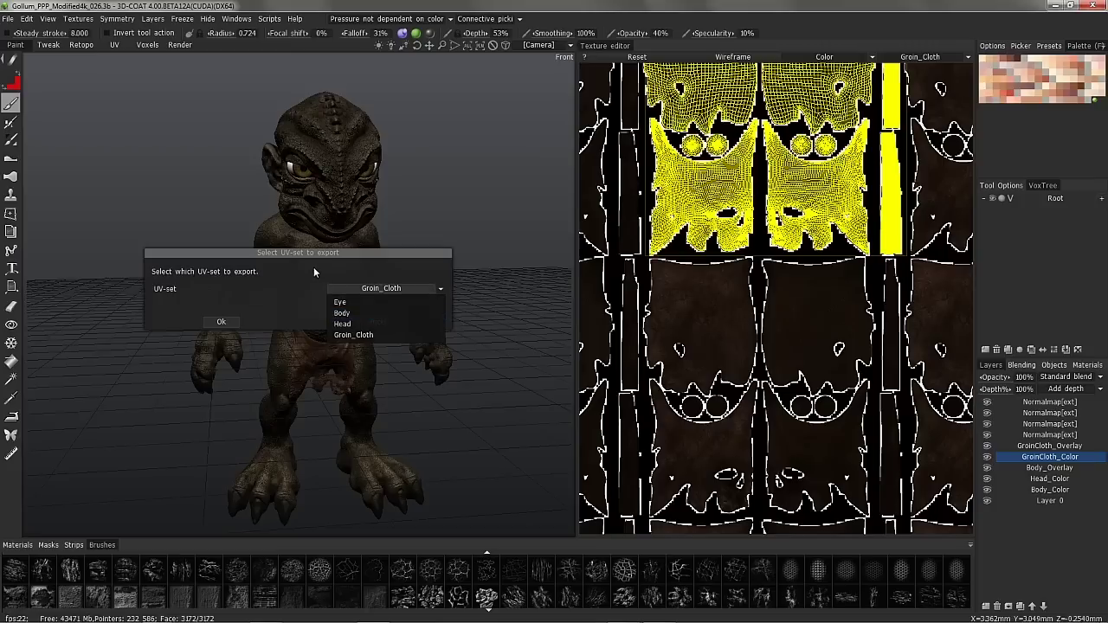
click(221, 322)
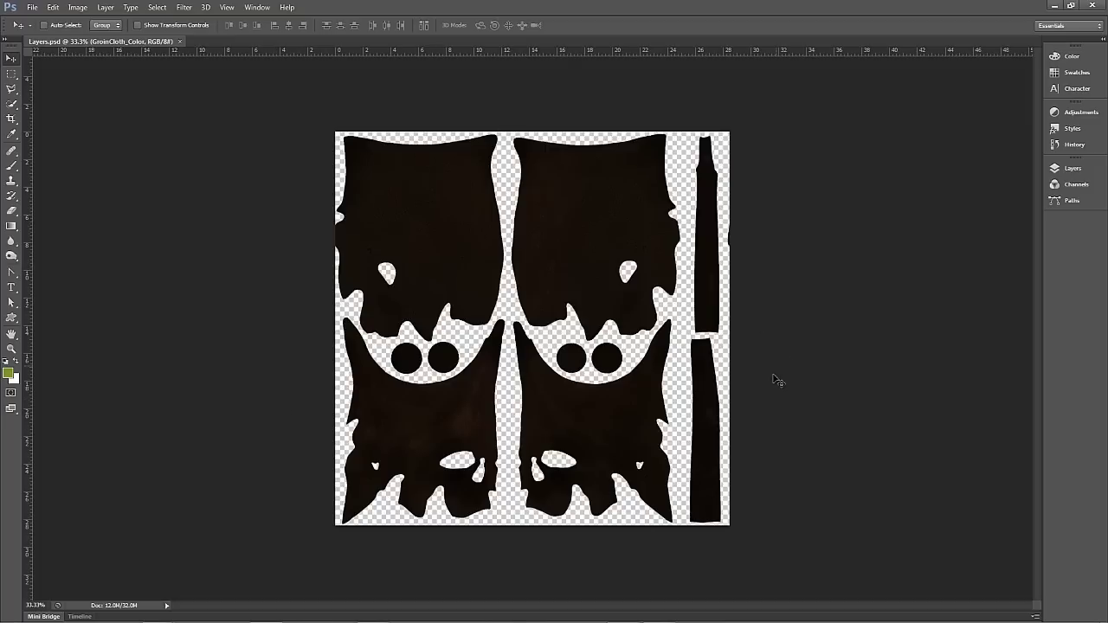
Move Wireframe above GroinCloth_Color, lock its transparency, and add a new layer above GroinCloth_Color
click(1076, 170)
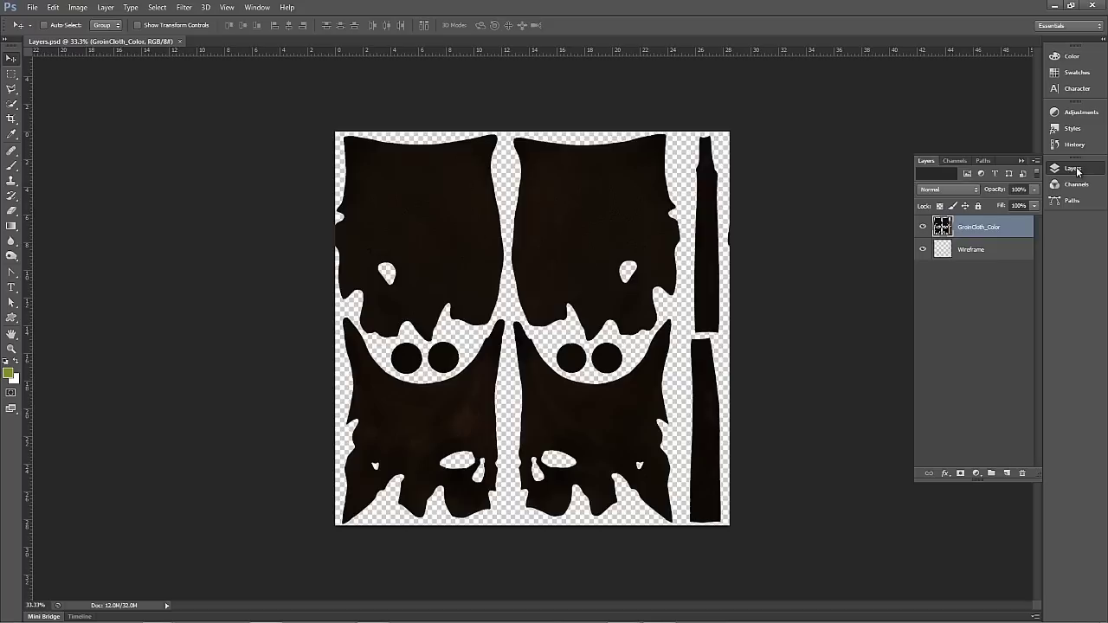
drag(974, 249, 968, 225)
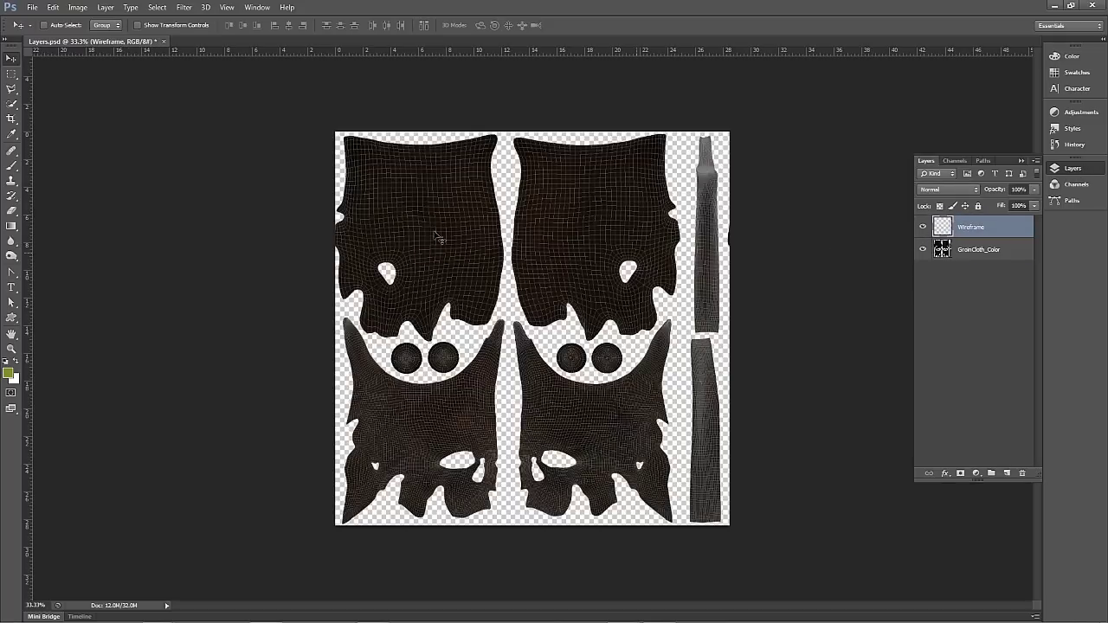
click(974, 252)
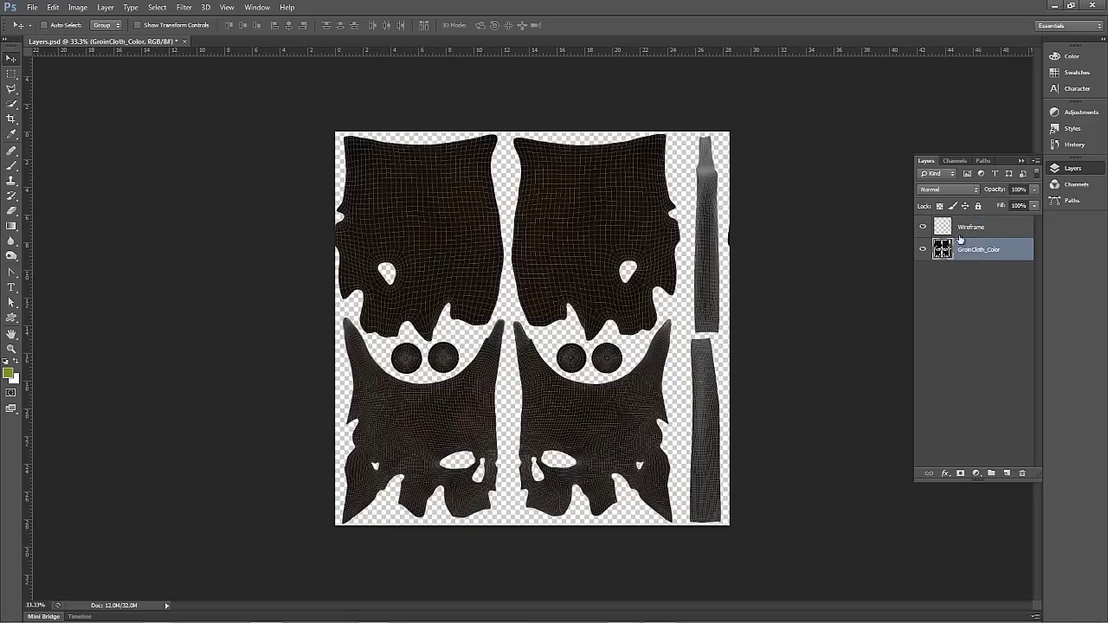
click(962, 228)
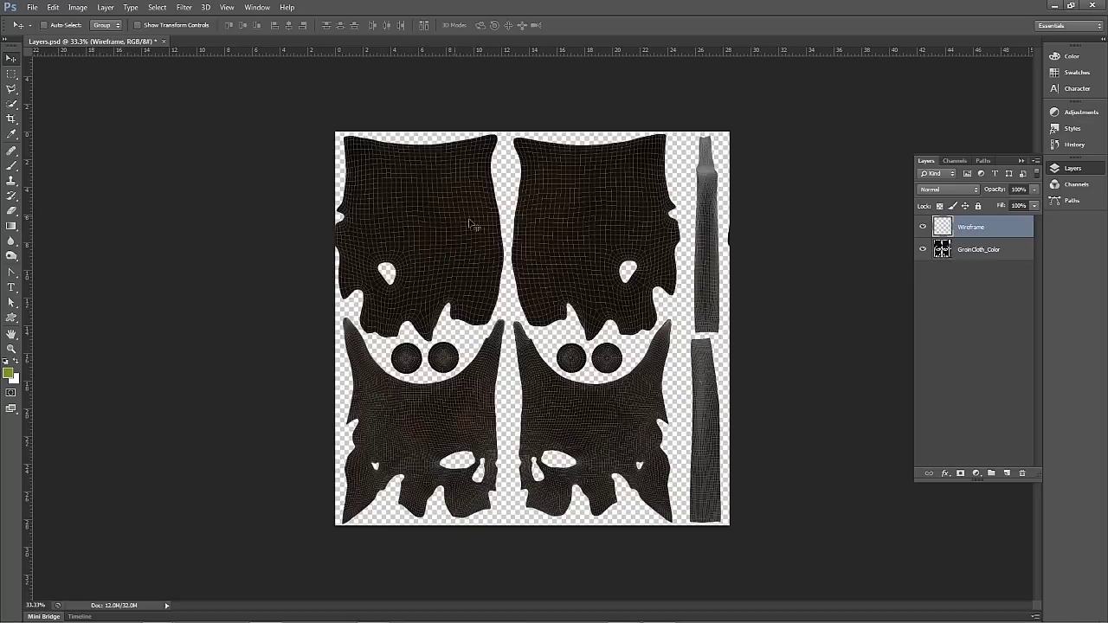
key(/)
click(976, 252)
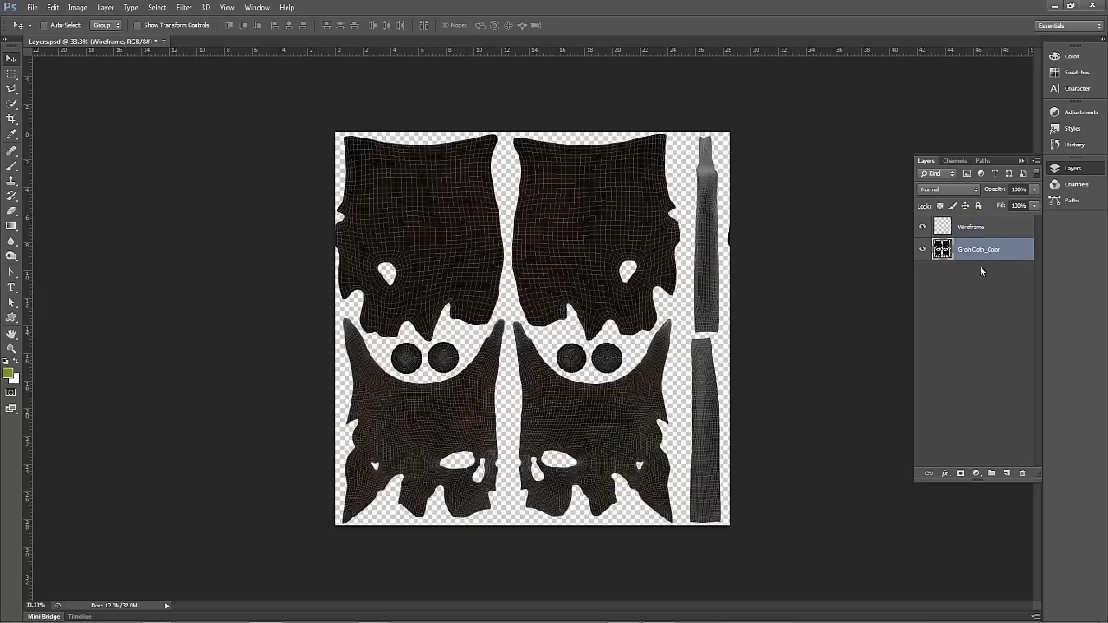
click(1007, 473)
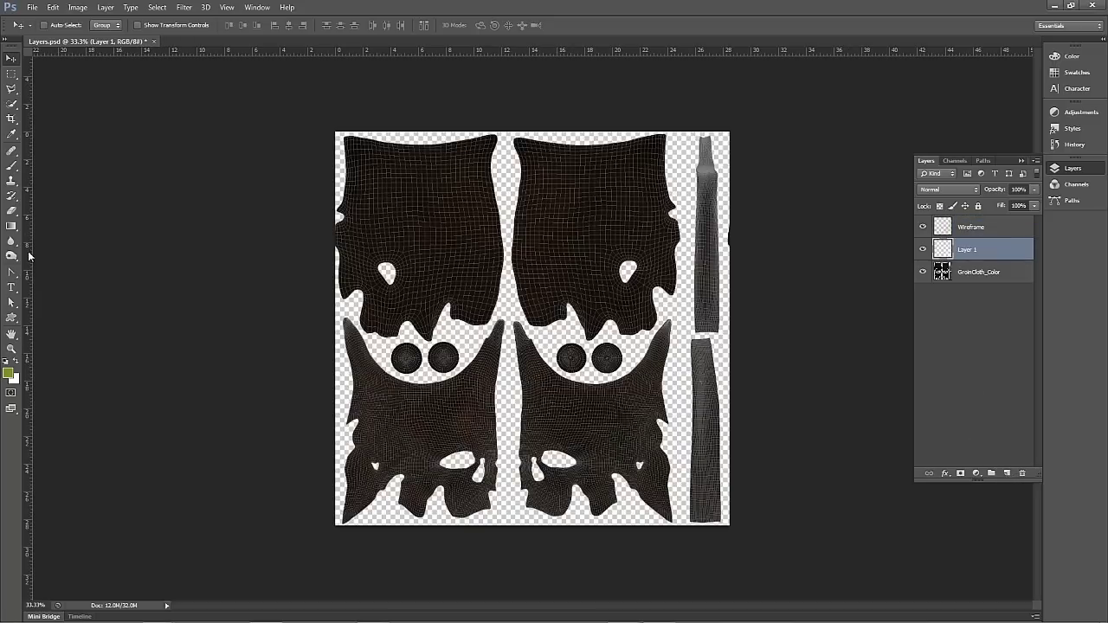
Type green Myriad Pro Bold 65 pt 'To Place an Ad Here, Call' with a toll-free number, centred on the upper-left piece
click(11, 287)
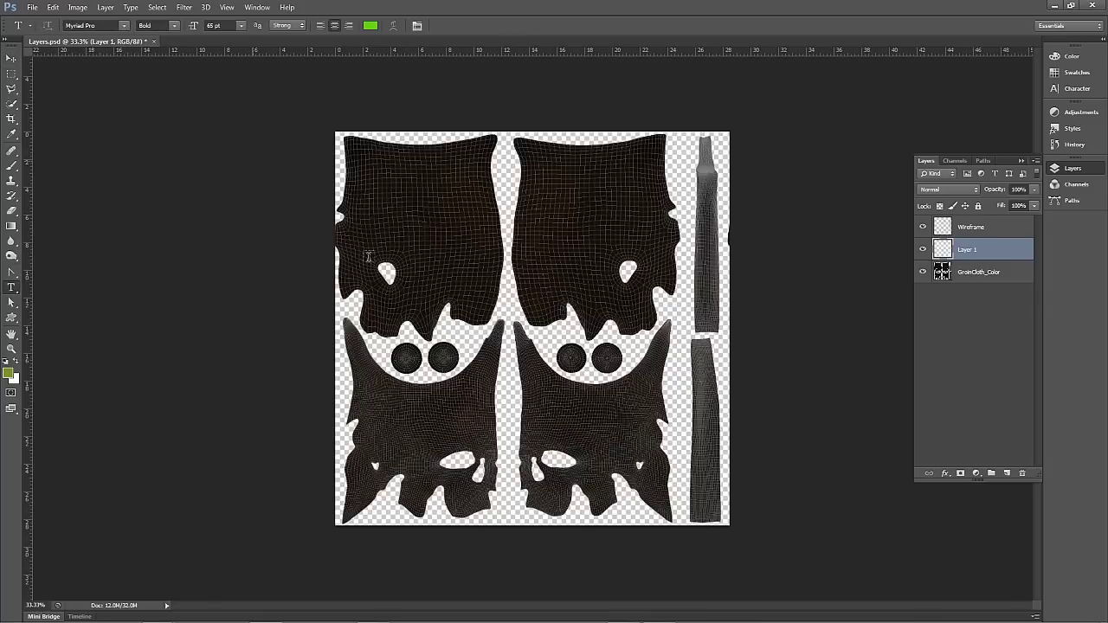
click(1076, 89)
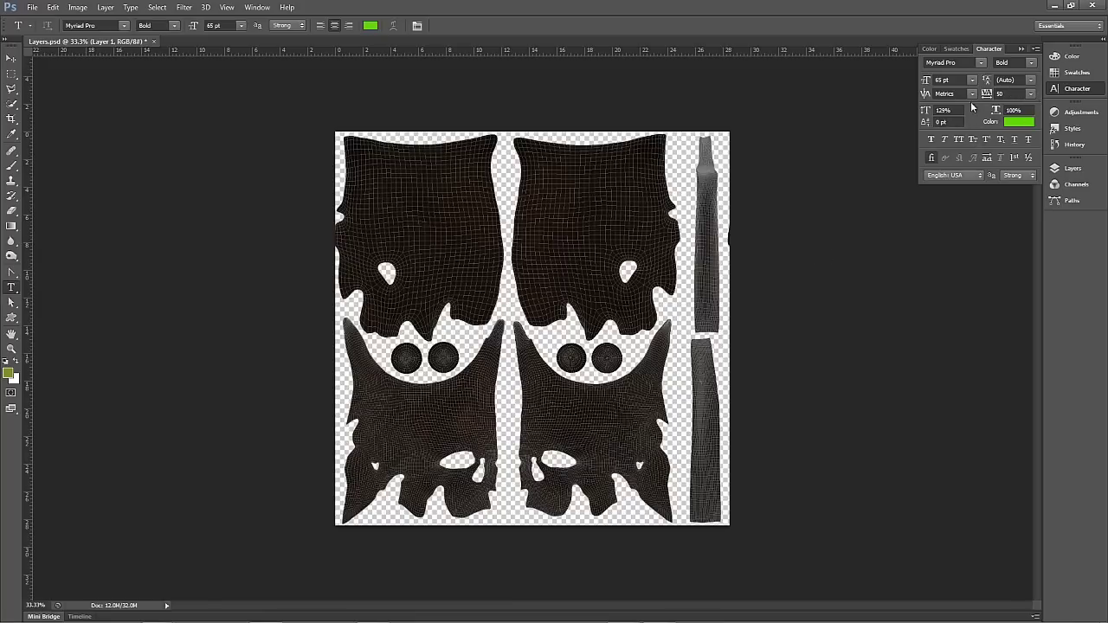
click(353, 247)
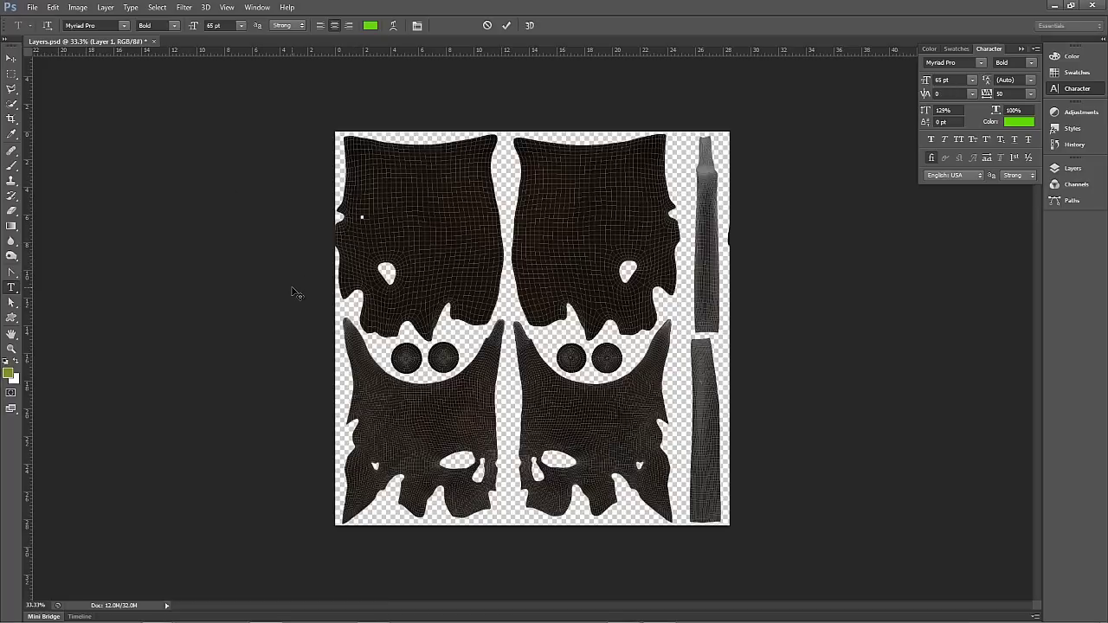
text(To P )
text(lace)
text( an)
text( Ad)
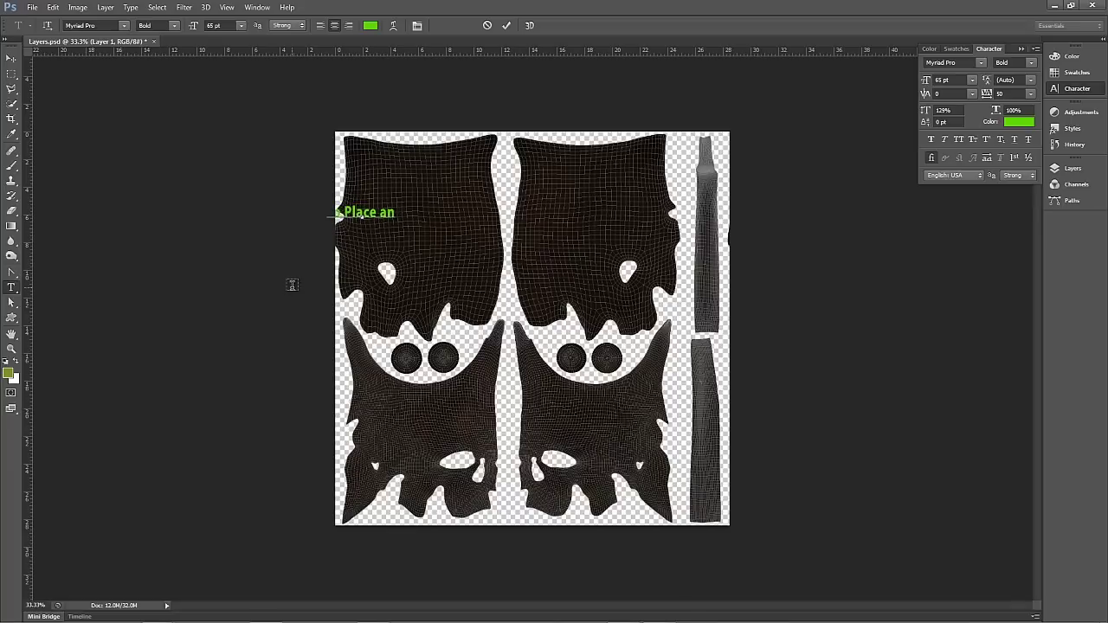
text( Here, c)
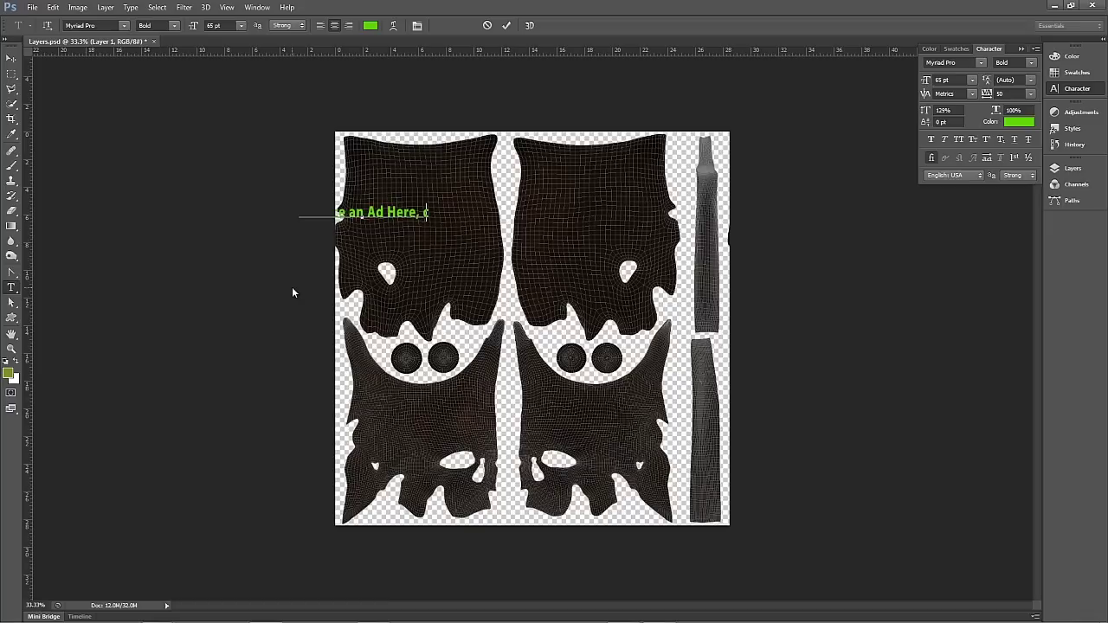
key(BackSpace)
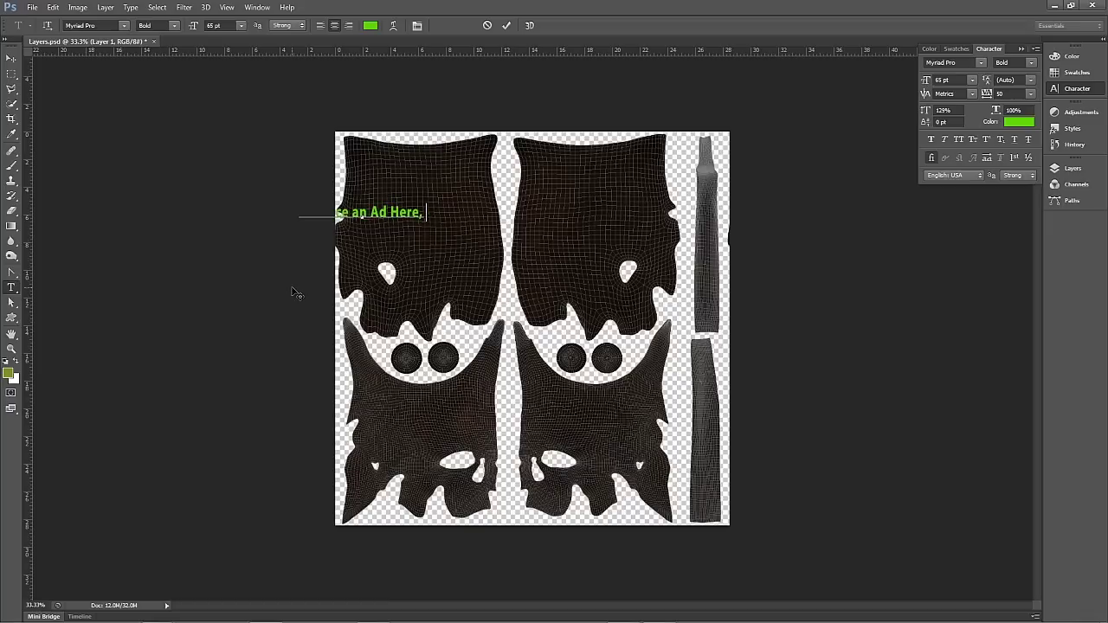
text(Call)
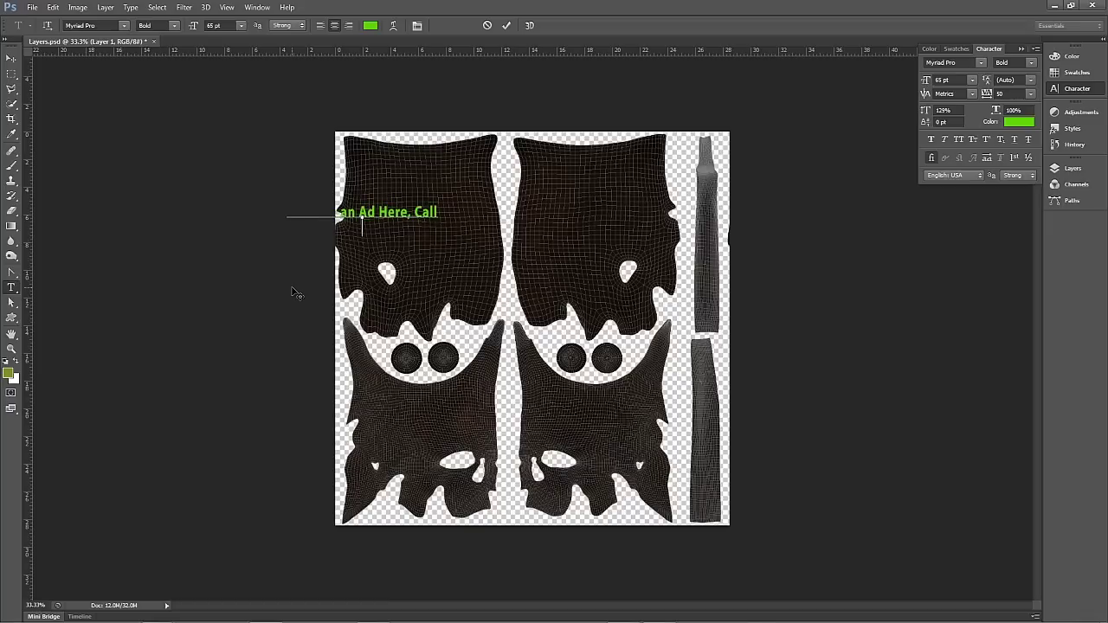
text(1-800)
text(-OU)
text(E-PA)
text(SO)
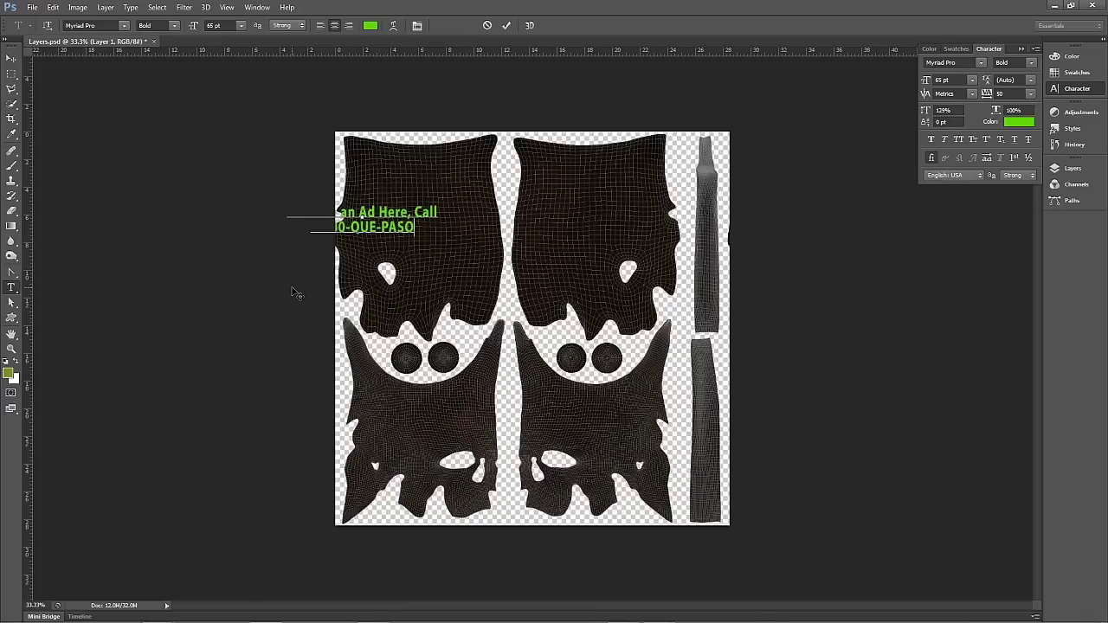
click(11, 58)
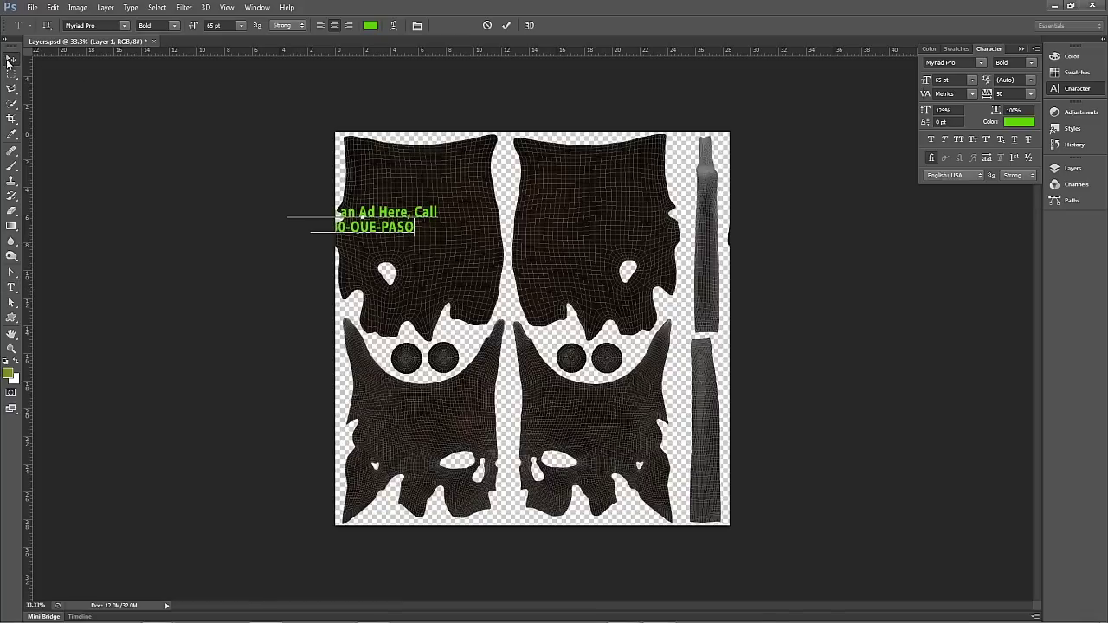
drag(351, 215, 412, 232)
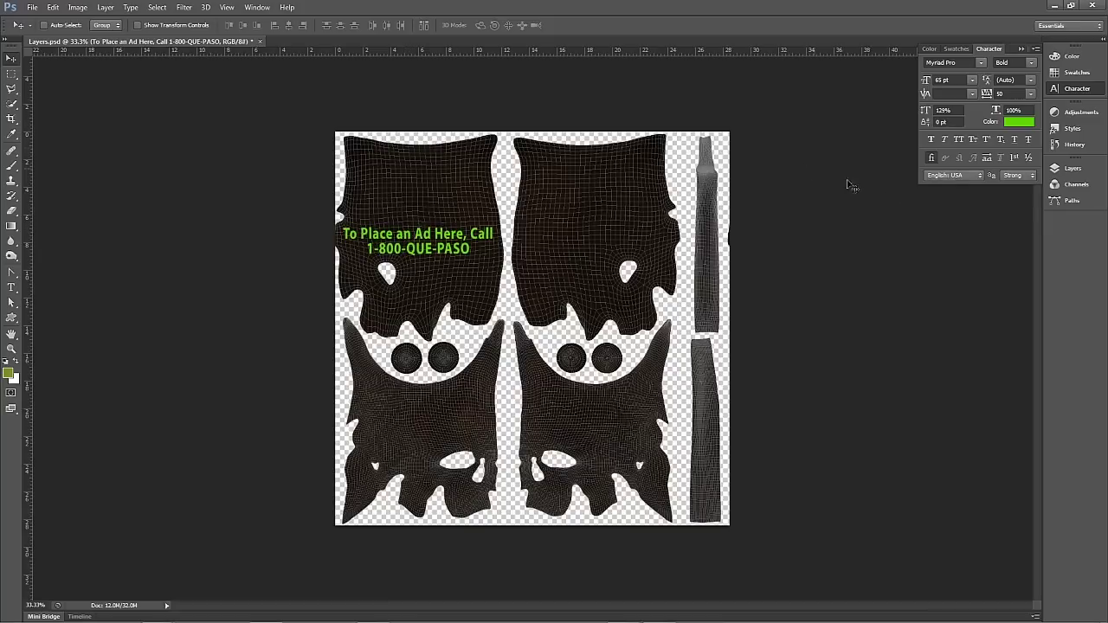
Open the layer effects menu for the ad text layer in the Layers panel
click(1071, 170)
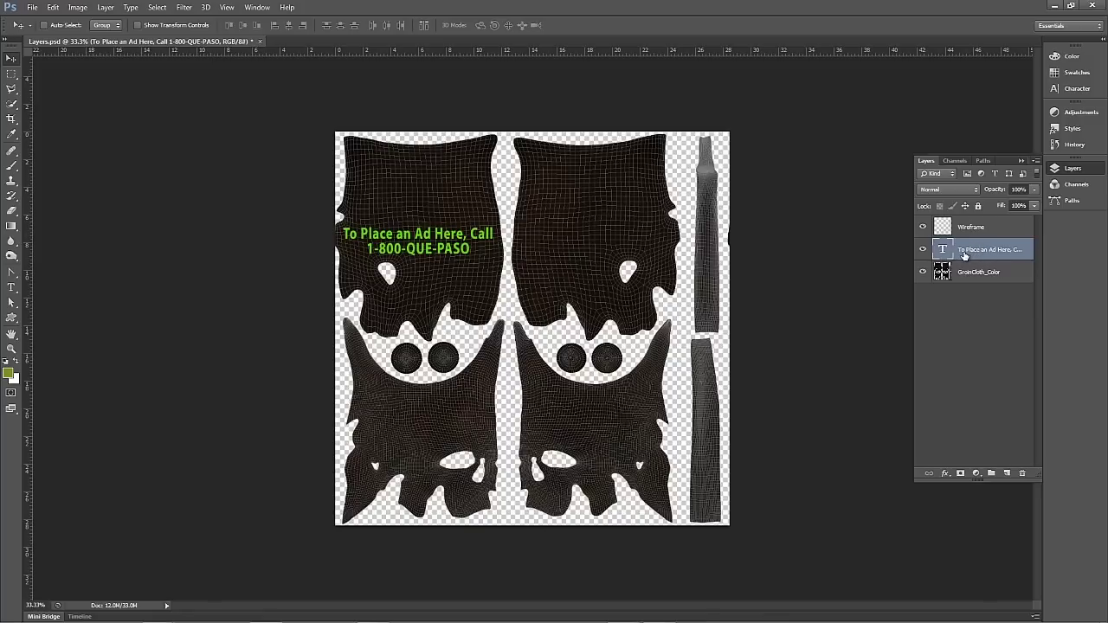
click(945, 474)
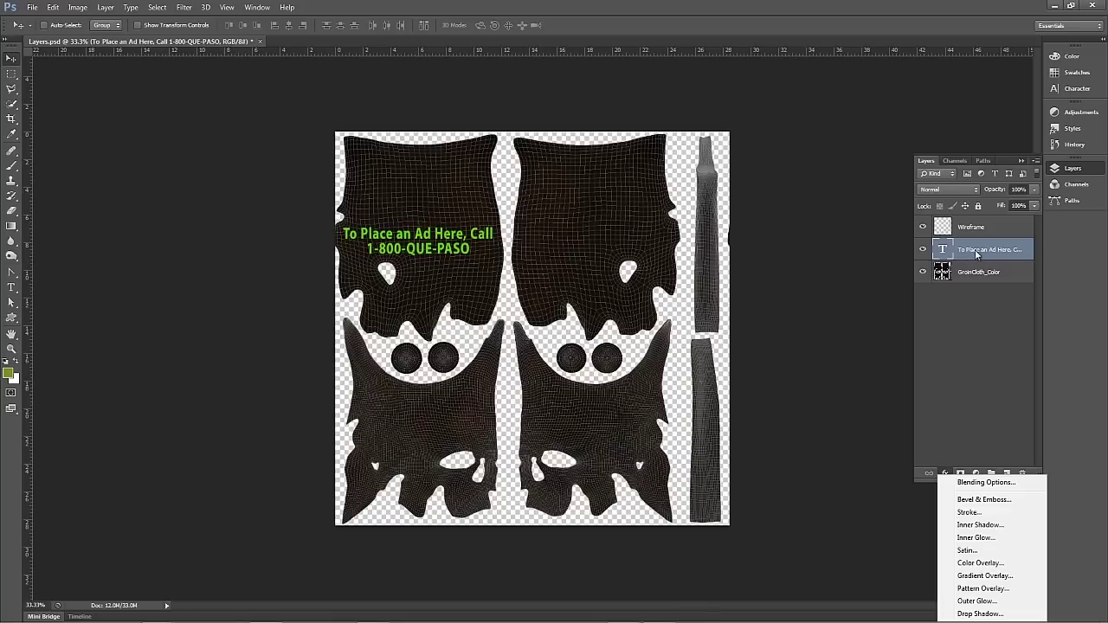
Add a white Stroke outline to the ad text and reduce its size to 3 px
click(966, 513)
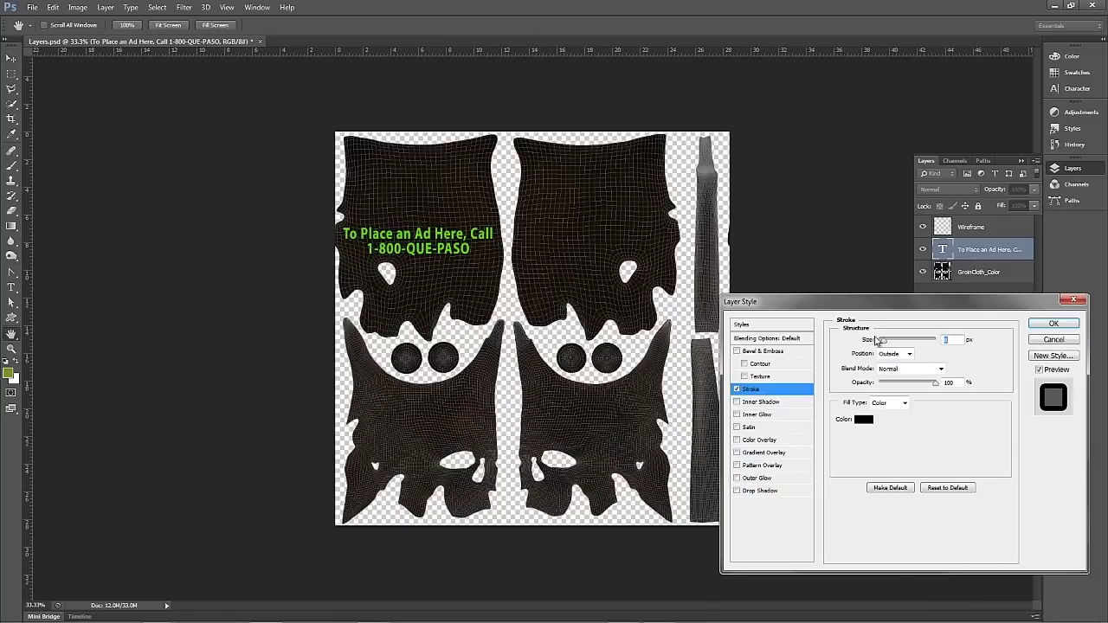
click(864, 419)
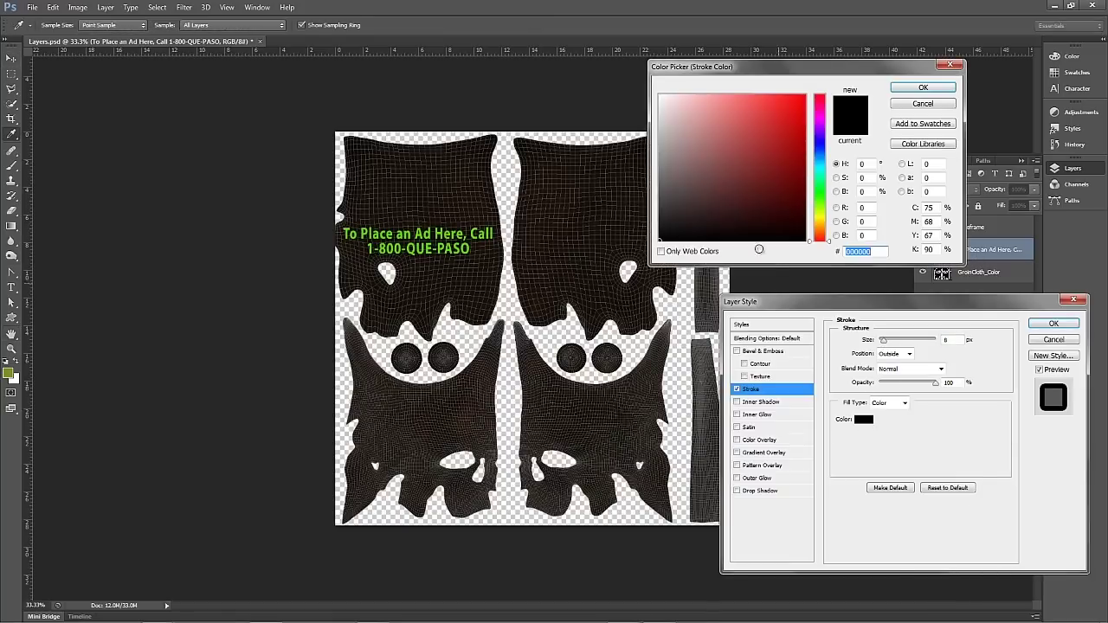
click(659, 99)
drag(660, 99, 655, 93)
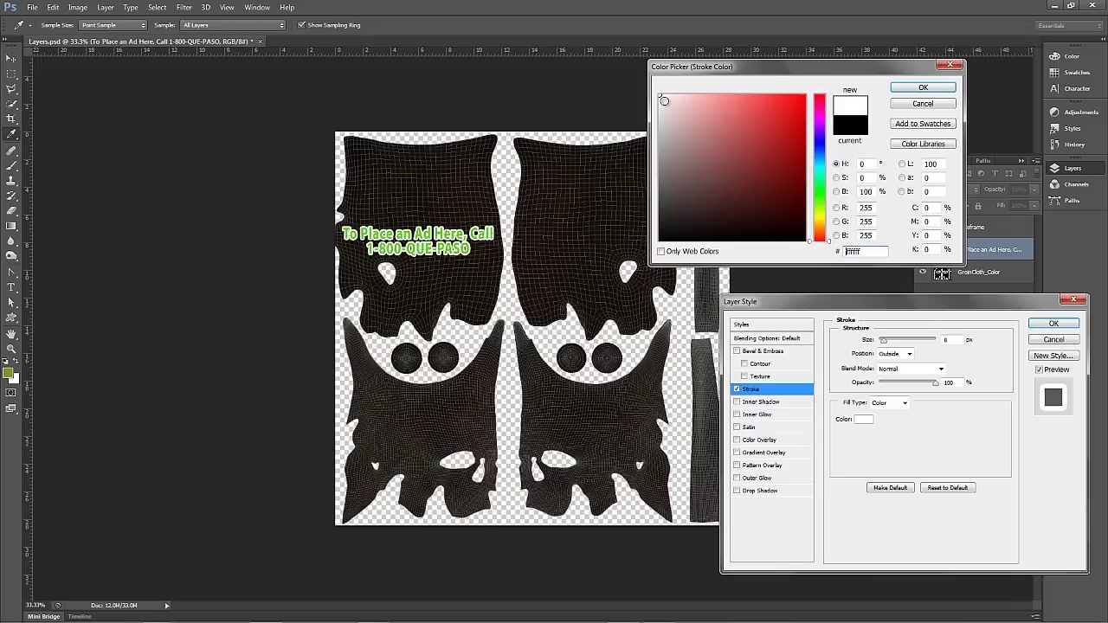
click(900, 90)
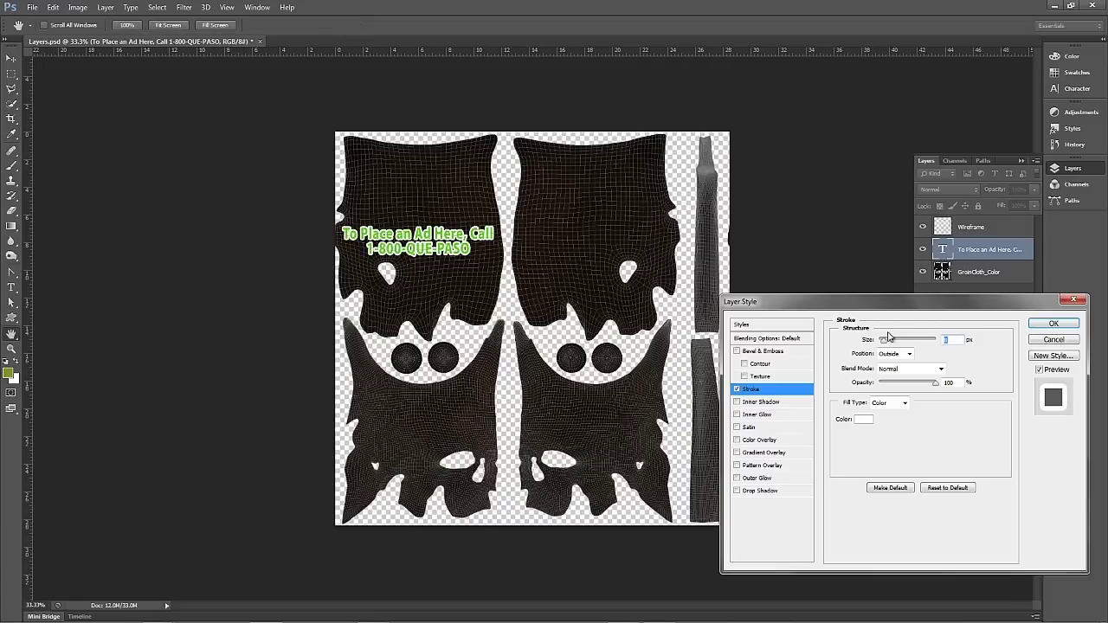
drag(884, 344, 884, 347)
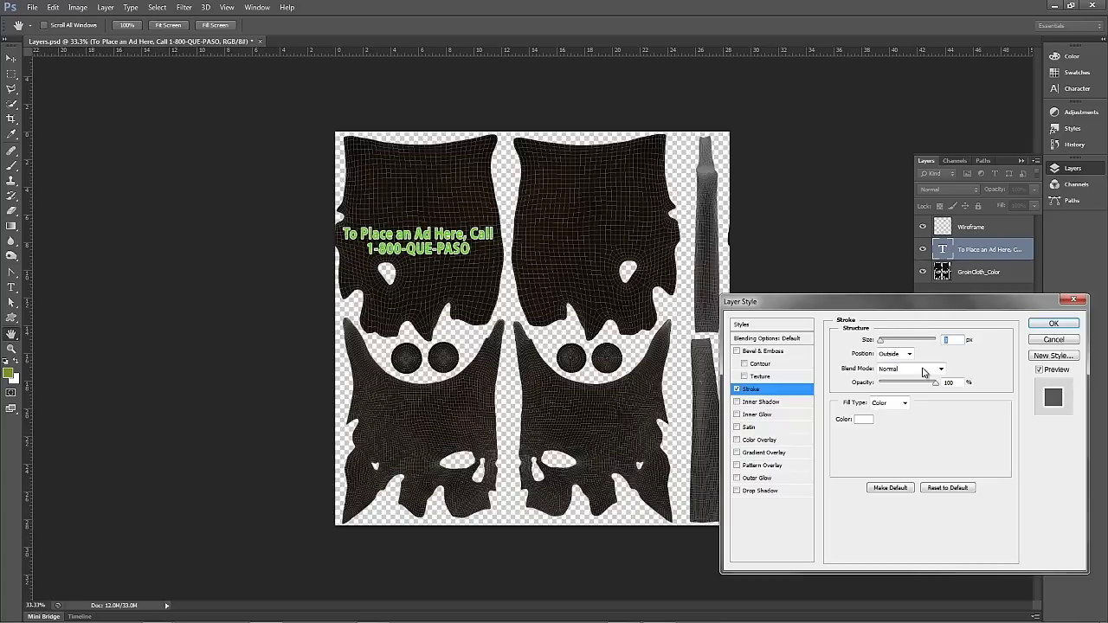
Change the stroke colour to yellow-green #c3dd17 and apply the effect
click(863, 419)
click(827, 215)
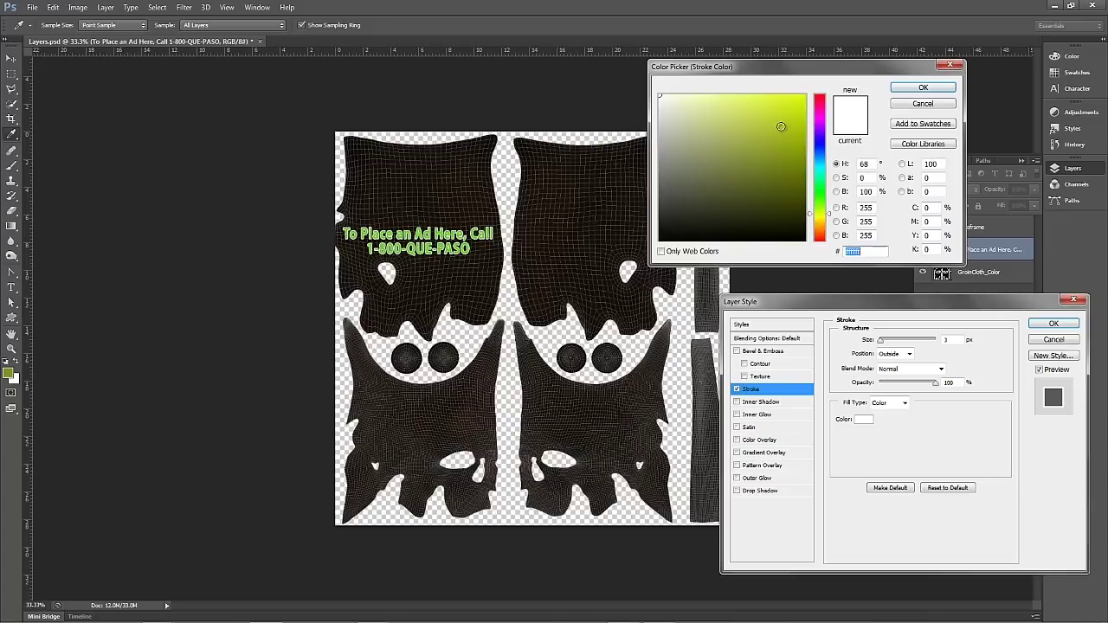
click(793, 116)
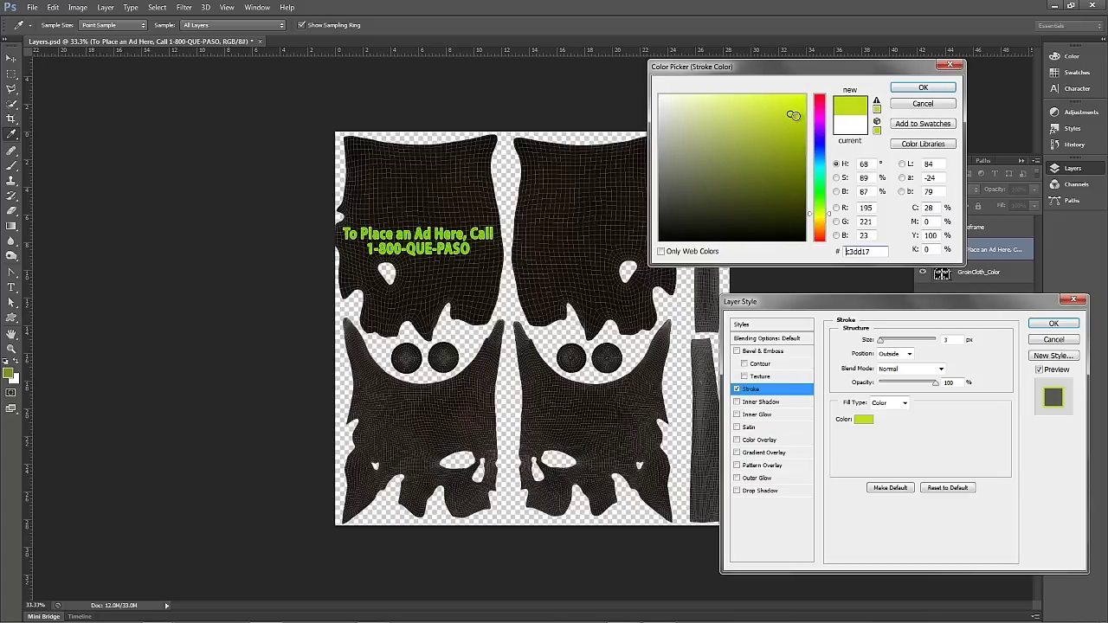
click(923, 87)
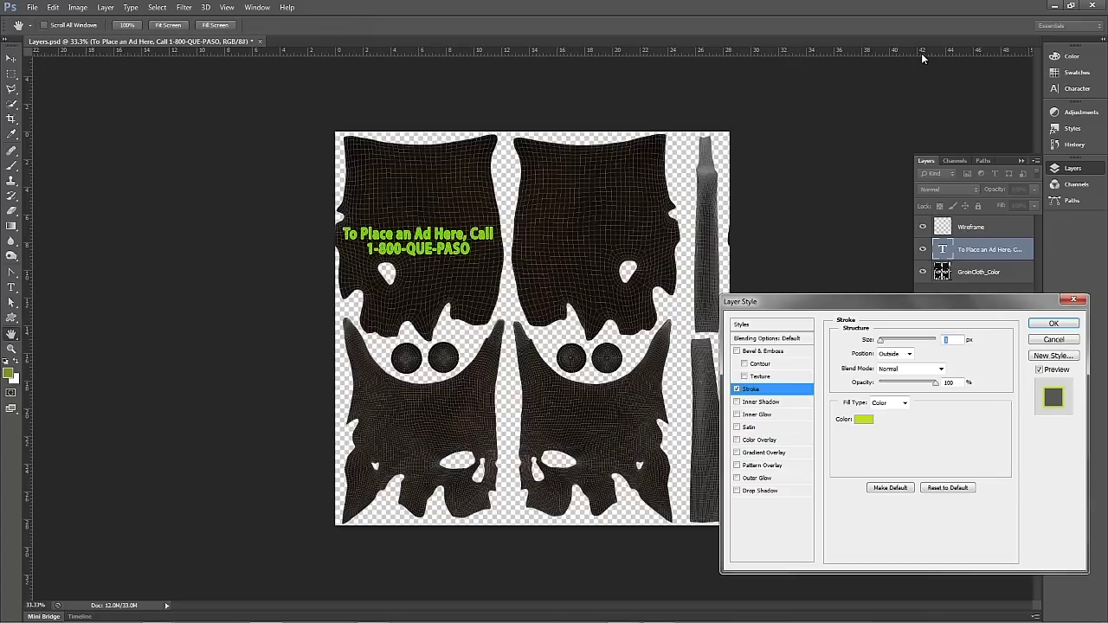
click(1048, 321)
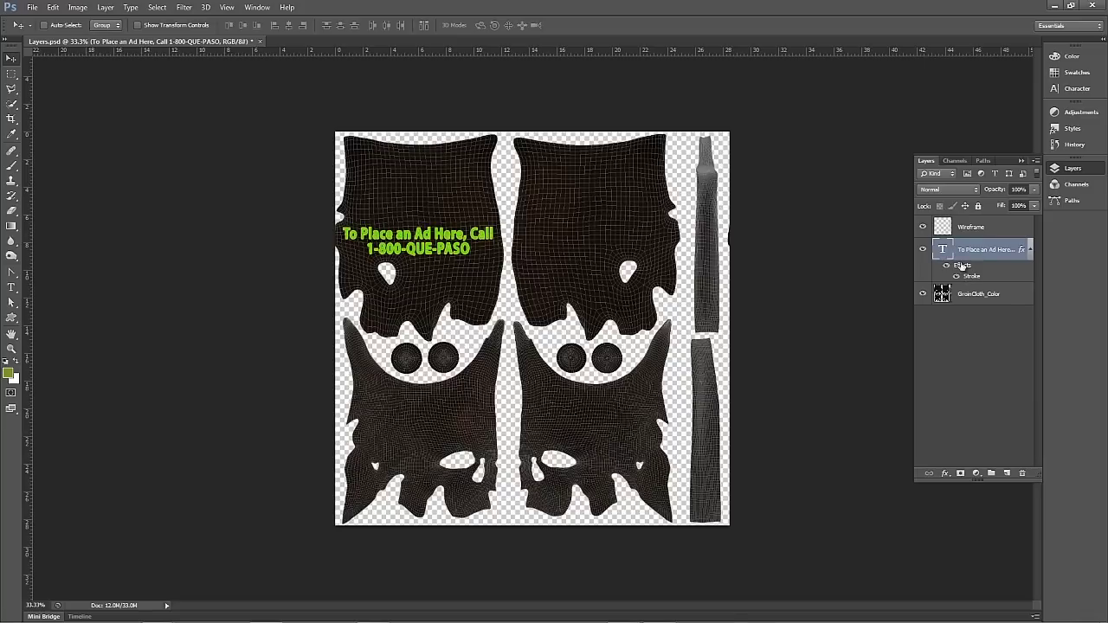
right_click(982, 251)
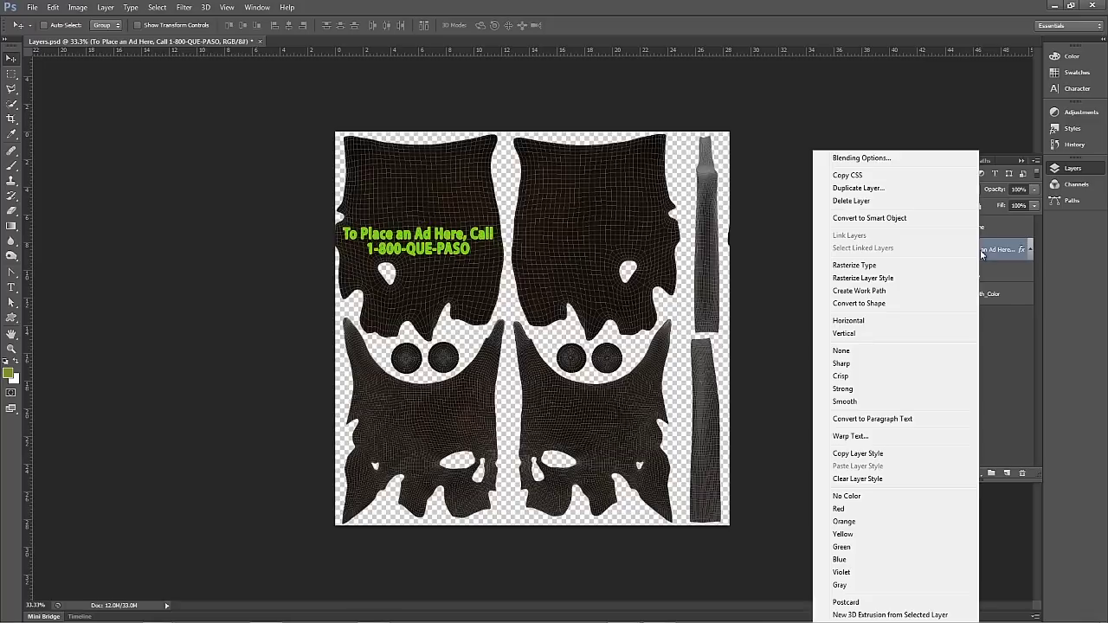
Rasterize the layer style, then revert to the Move history state to remove the stroke
click(874, 283)
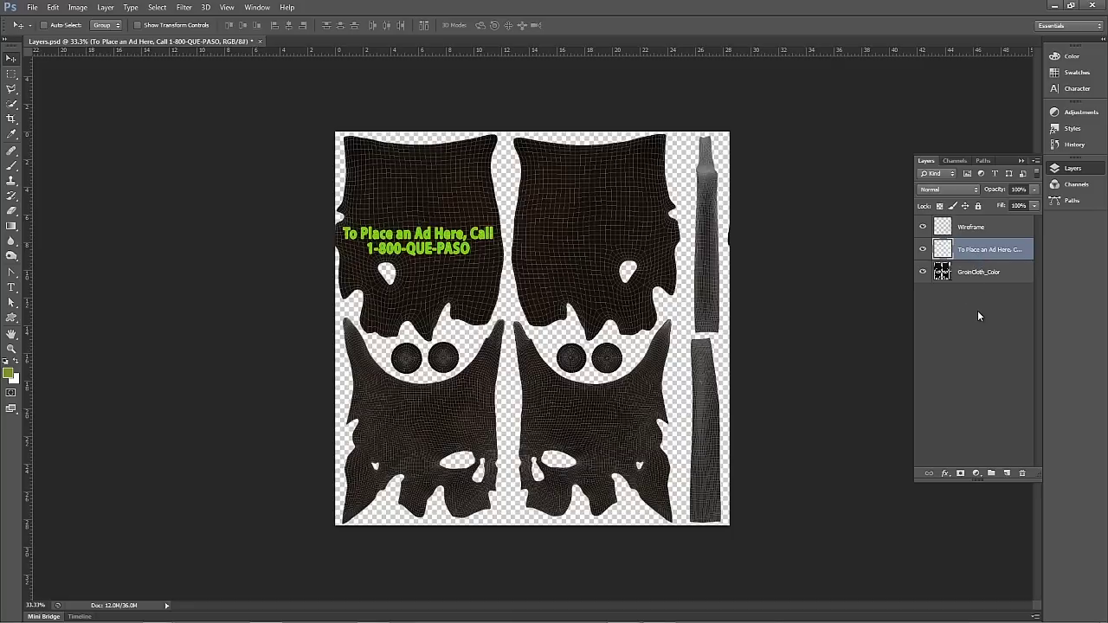
click(1073, 148)
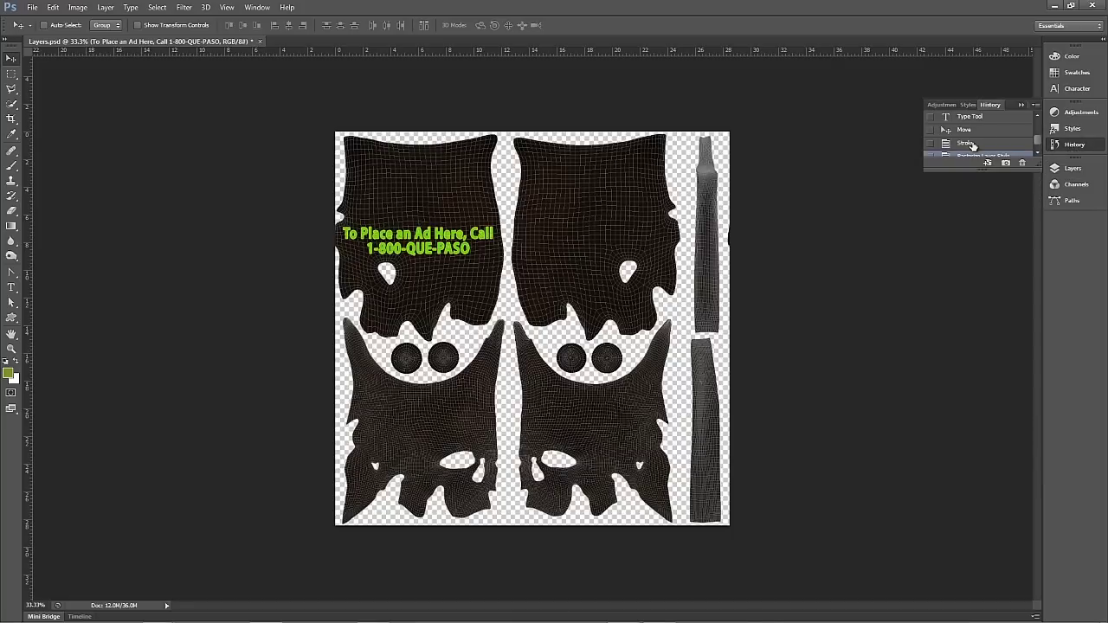
scroll(1037, 139, up, 2)
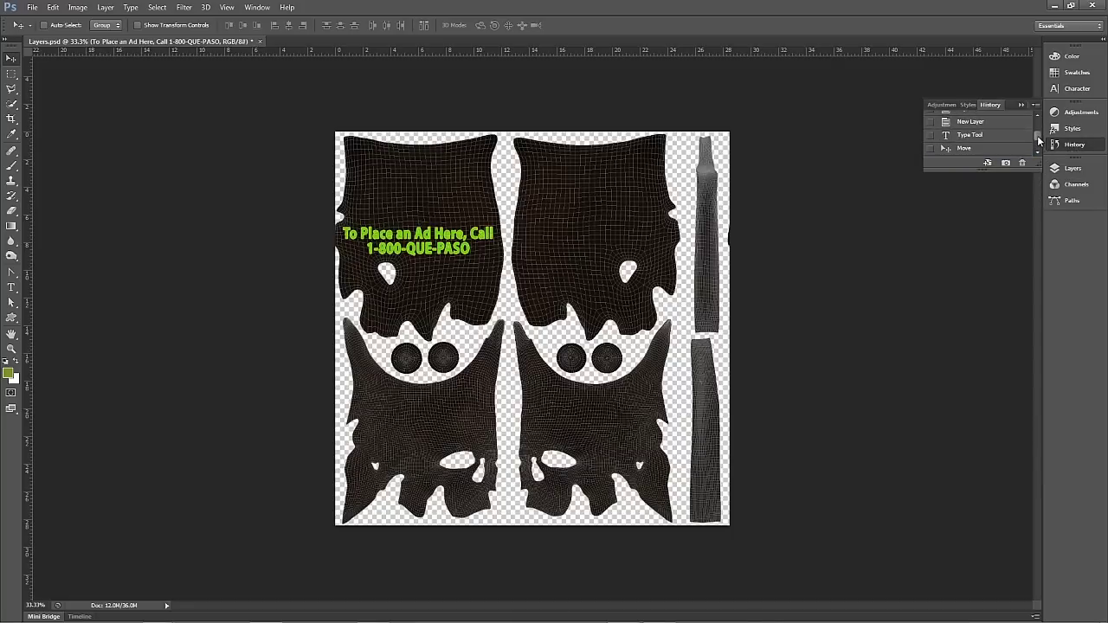
scroll(1035, 139, down, 2)
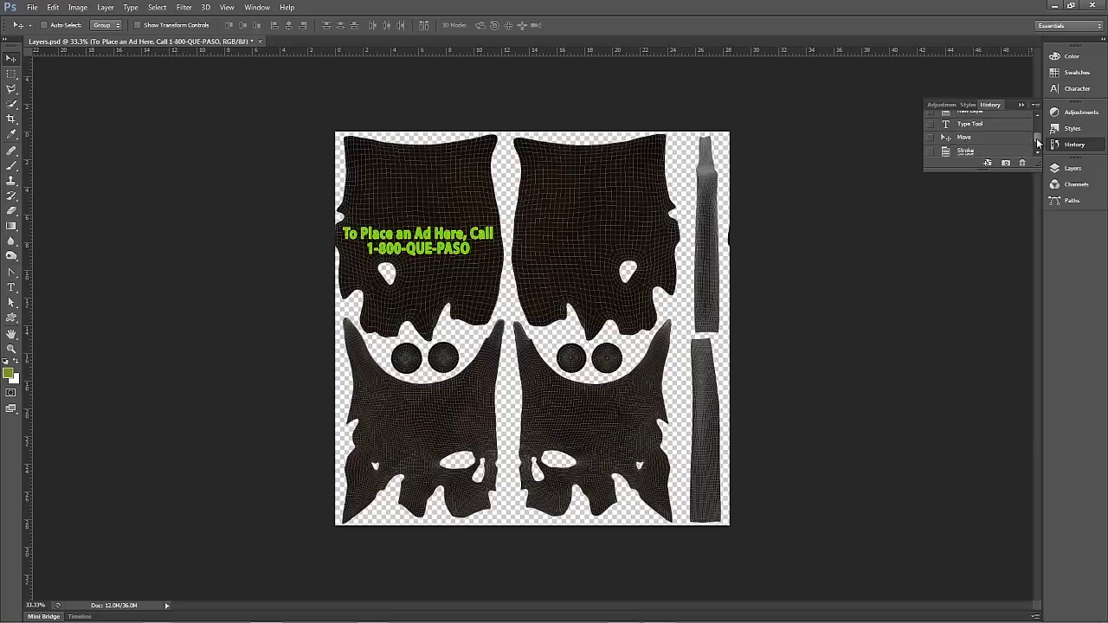
click(996, 134)
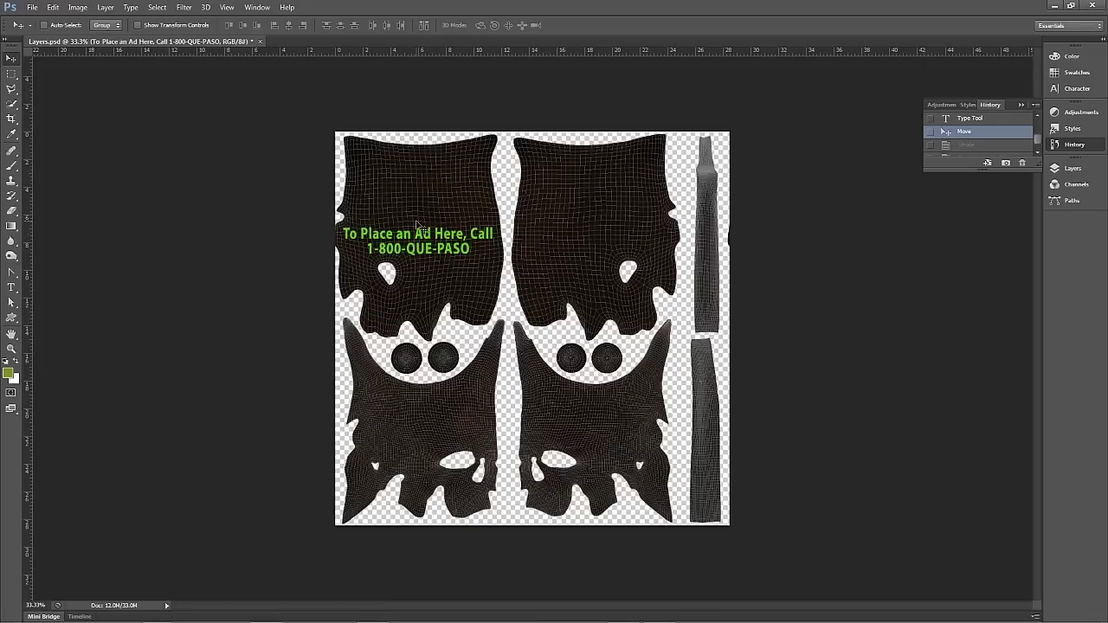
click(1070, 168)
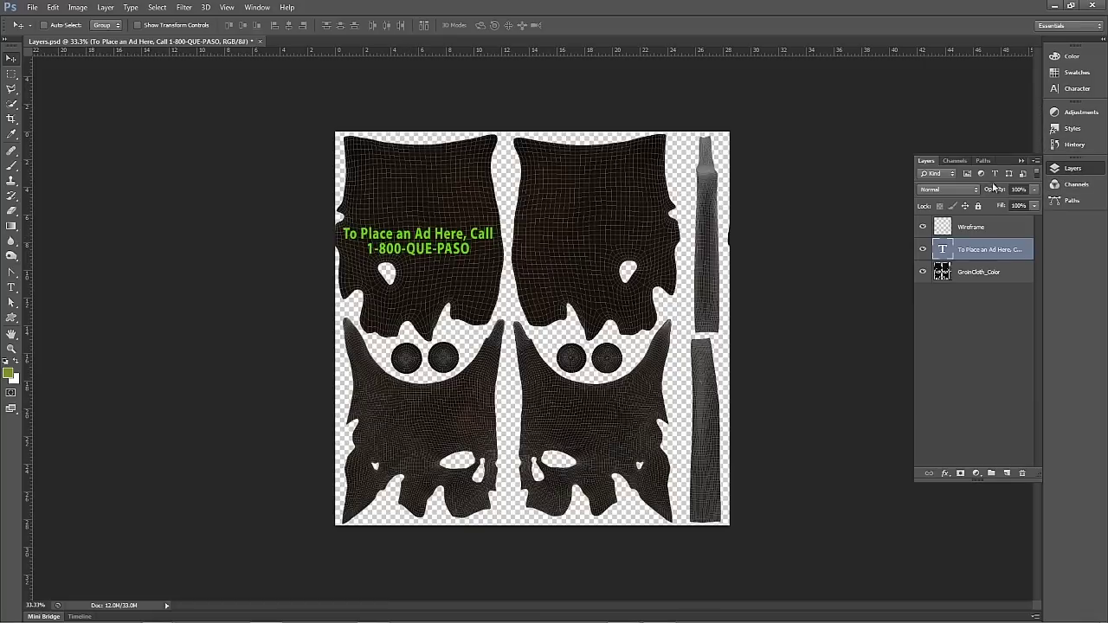
Paint a yellow-green brush blob on a new layer above the ad text
key(b)
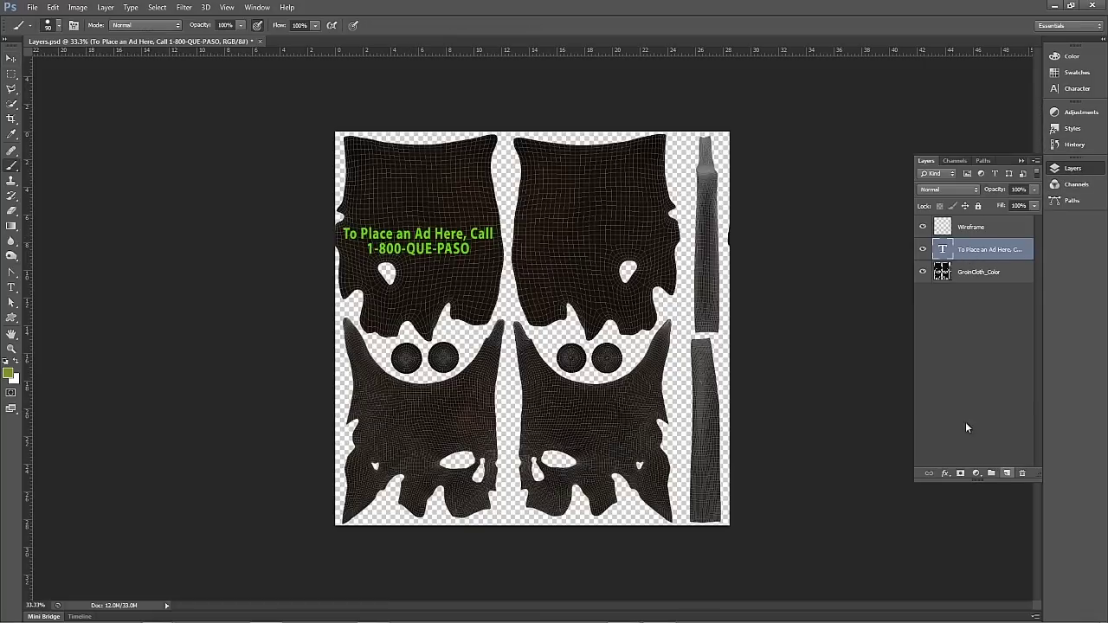
click(1007, 472)
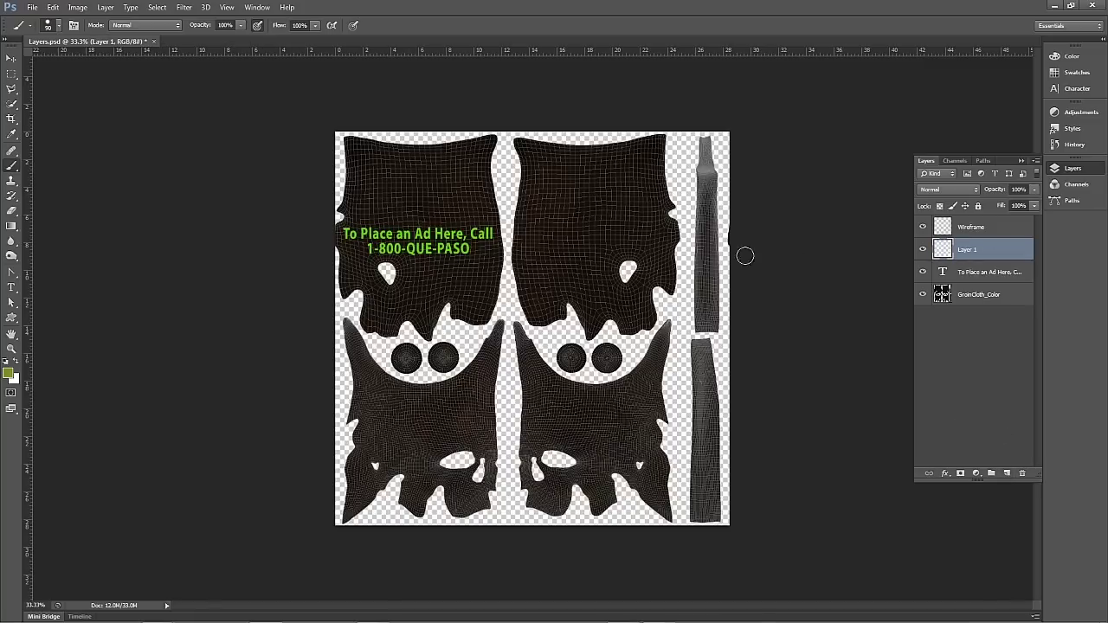
mouse_move(394, 192)
mouse_down()
mouse_move(450, 189)
mouse_move(414, 189)
mouse_move(438, 195)
mouse_up()
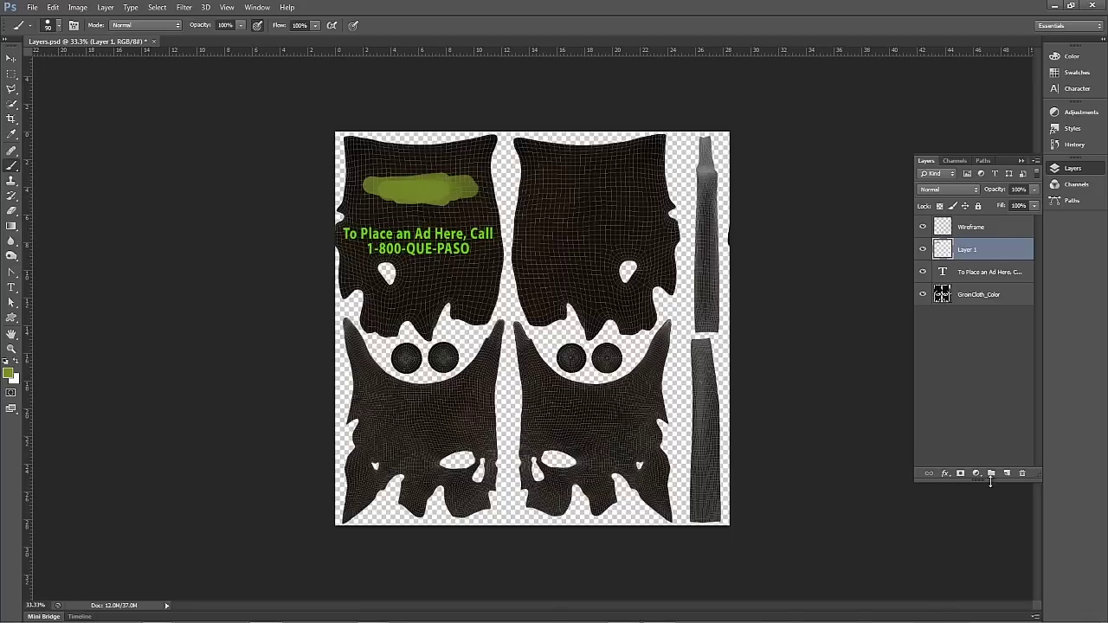
Mask out a band through the blob's middle and apply the layer mask permanently
click(959, 474)
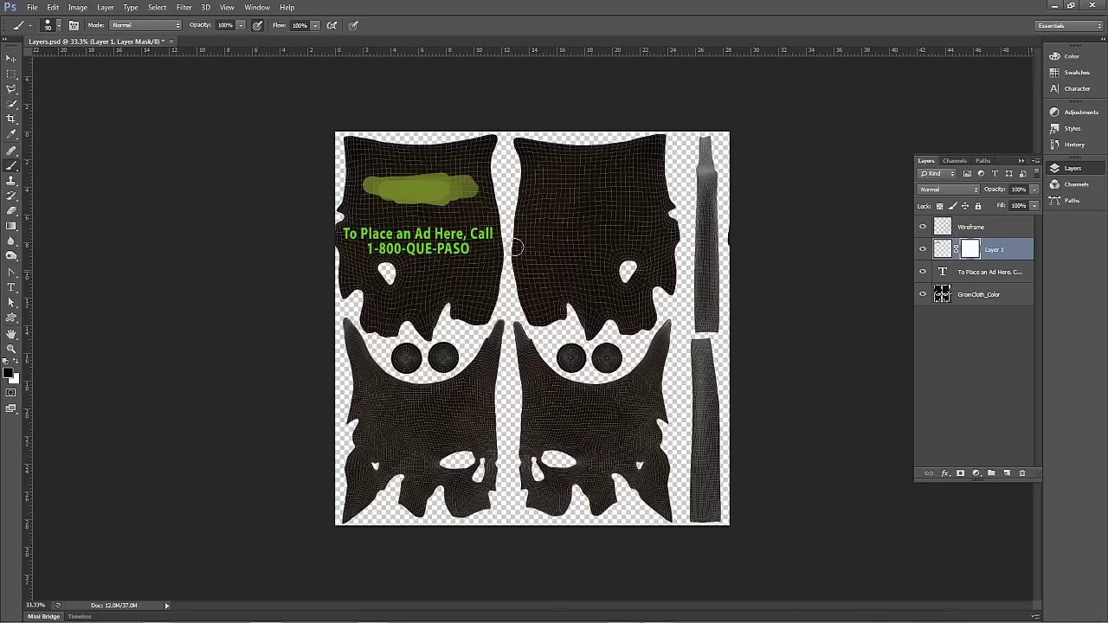
mouse_move(402, 183)
mouse_down()
mouse_move(412, 210)
mouse_move(407, 174)
mouse_up()
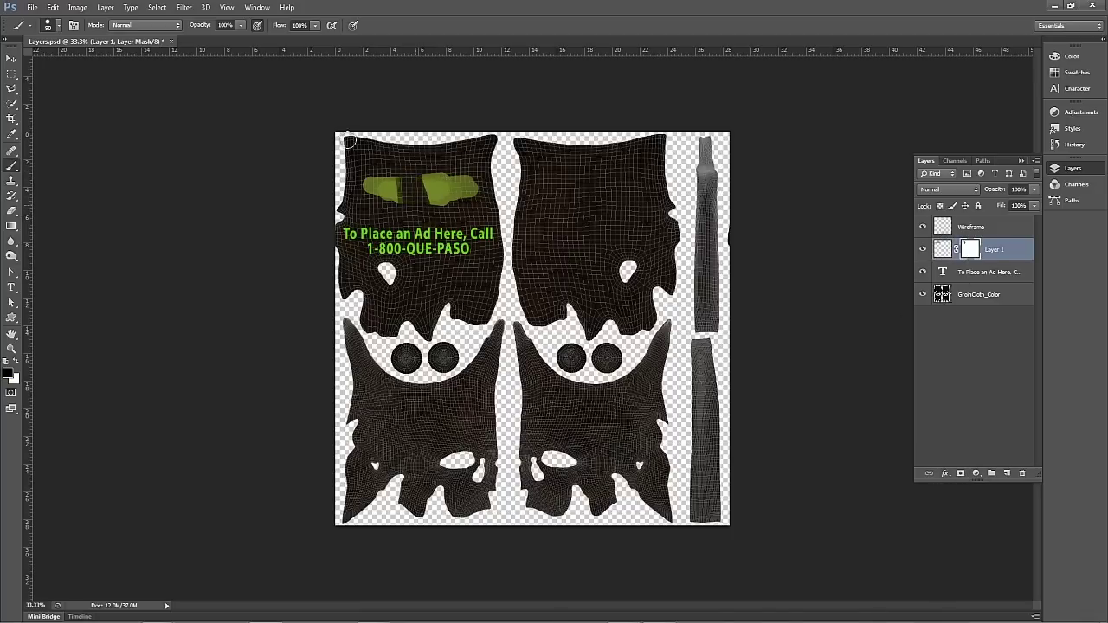
right_click(971, 250)
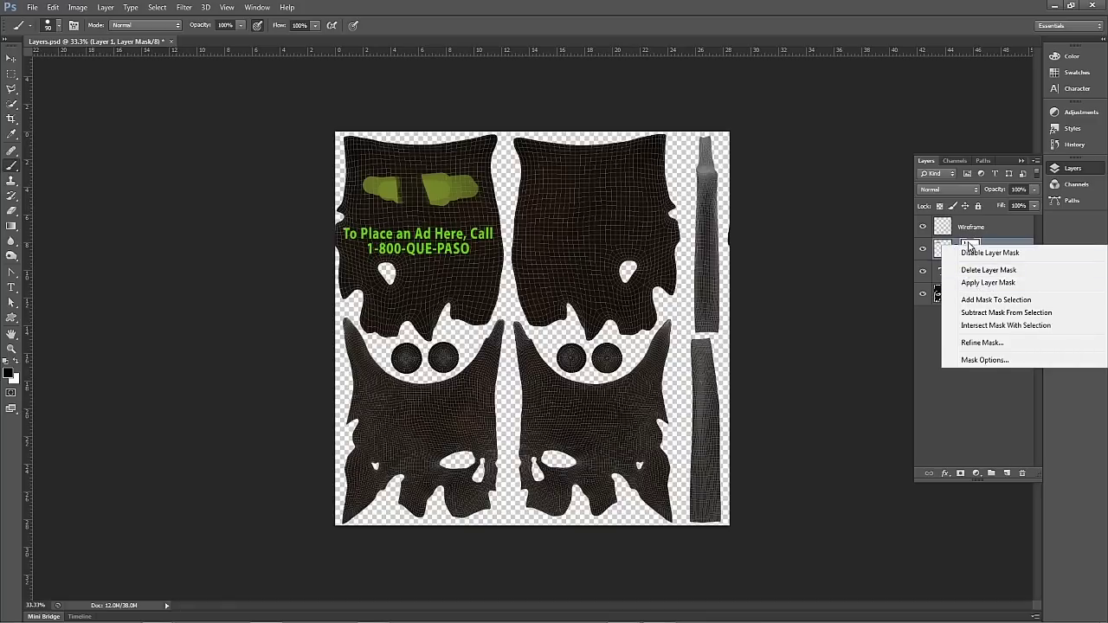
click(994, 243)
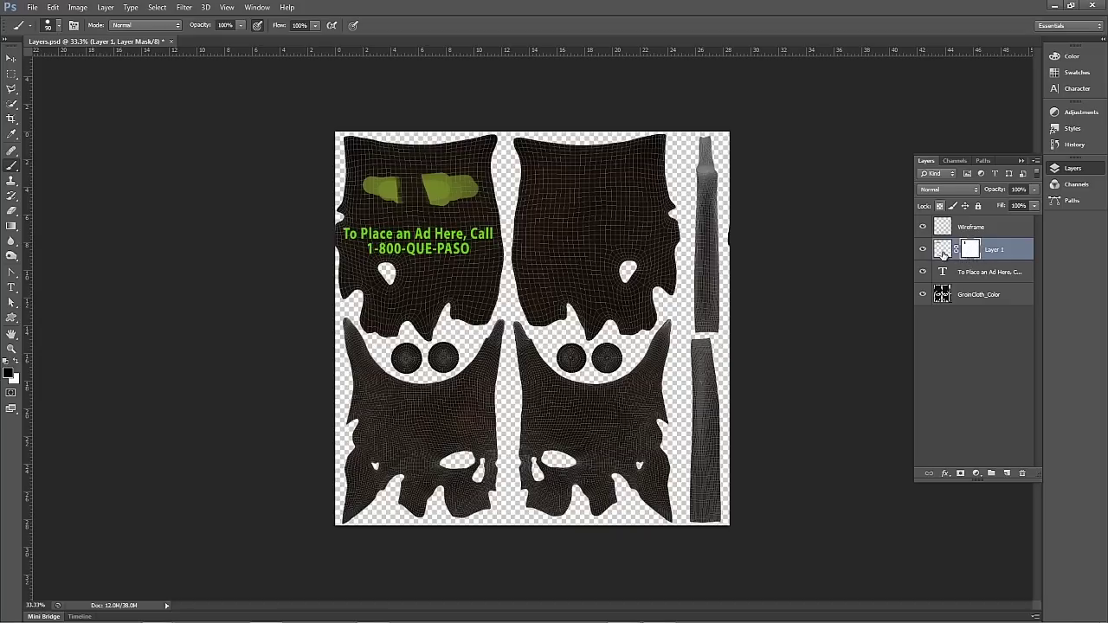
right_click(969, 250)
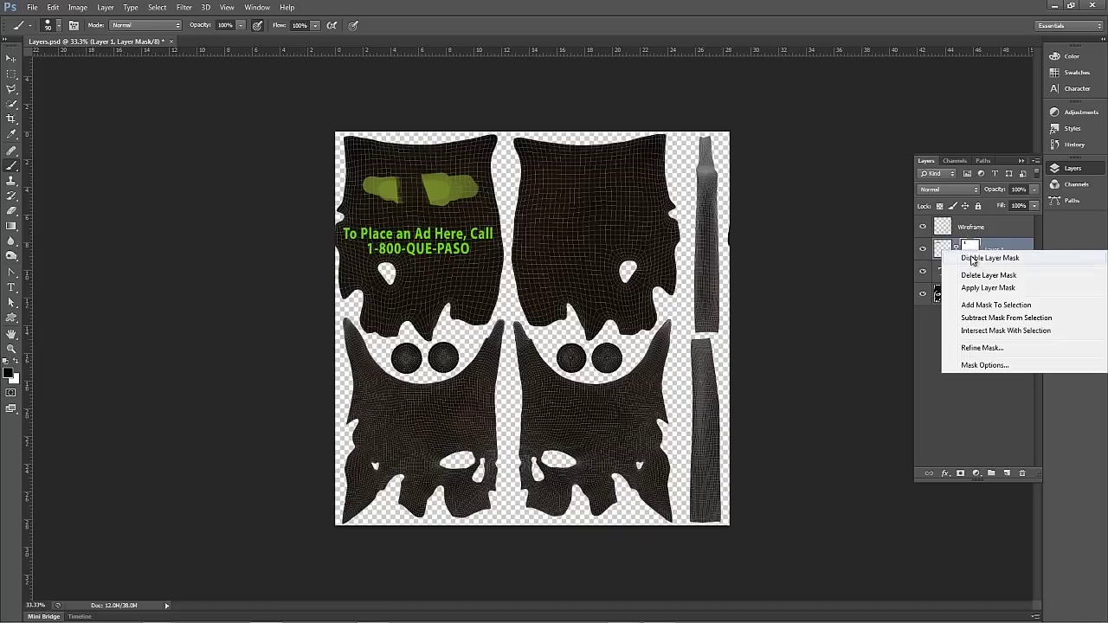
click(979, 290)
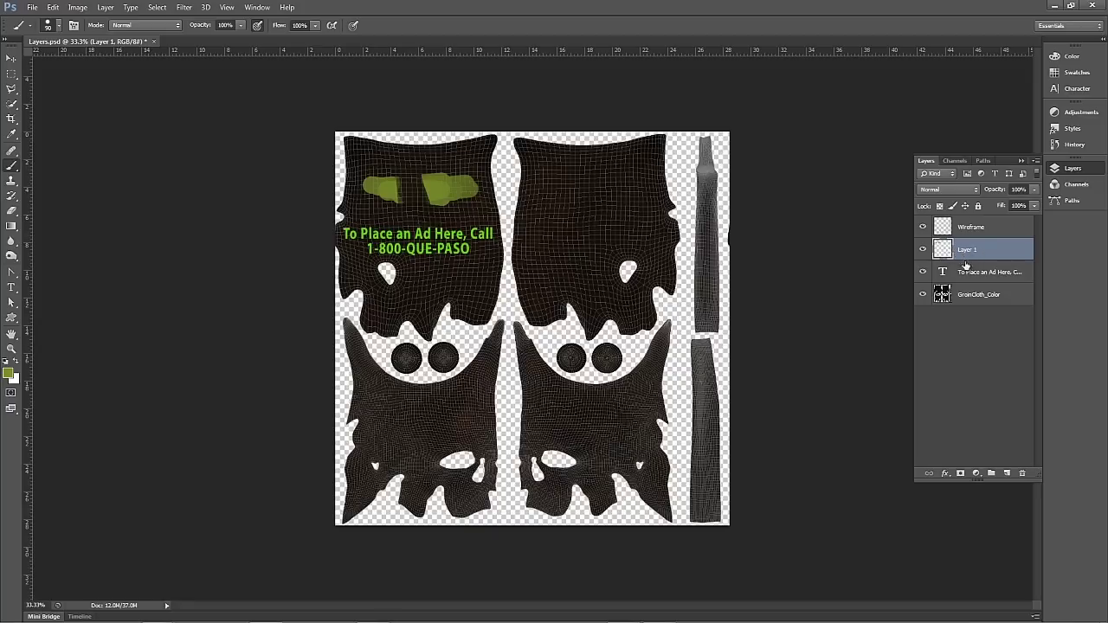
Set Layer 1's blend mode to Color Dodge
click(961, 191)
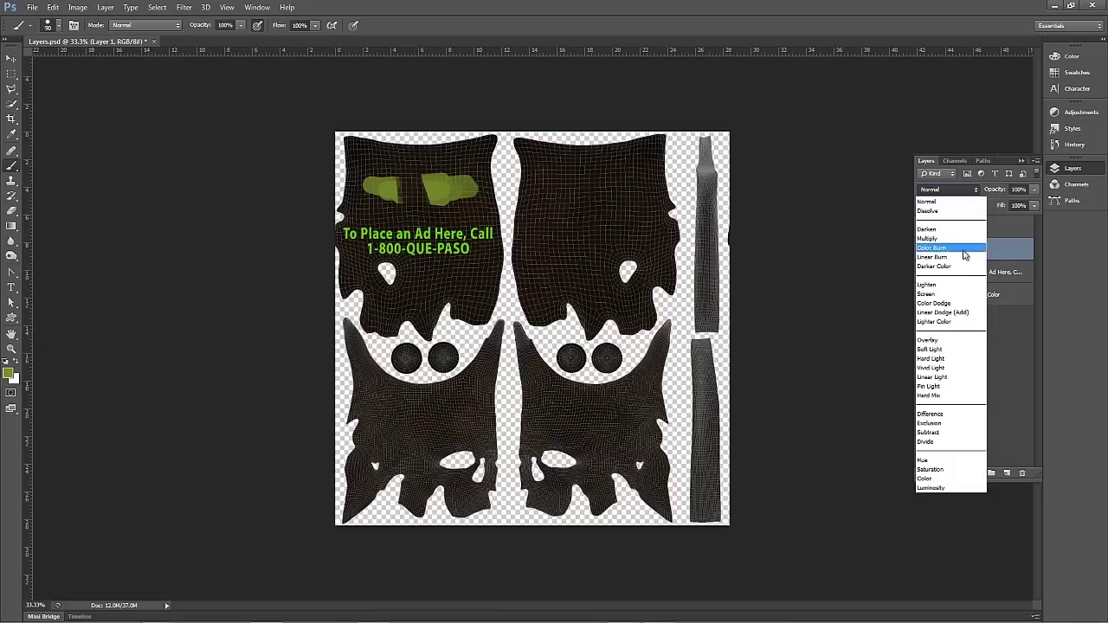
click(949, 304)
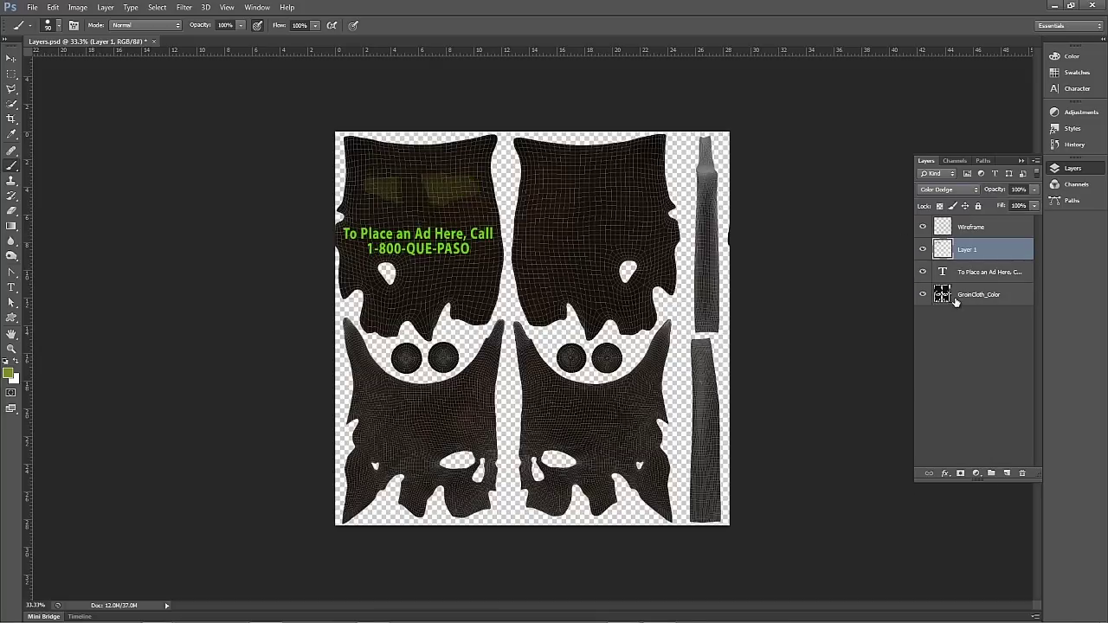
click(966, 191)
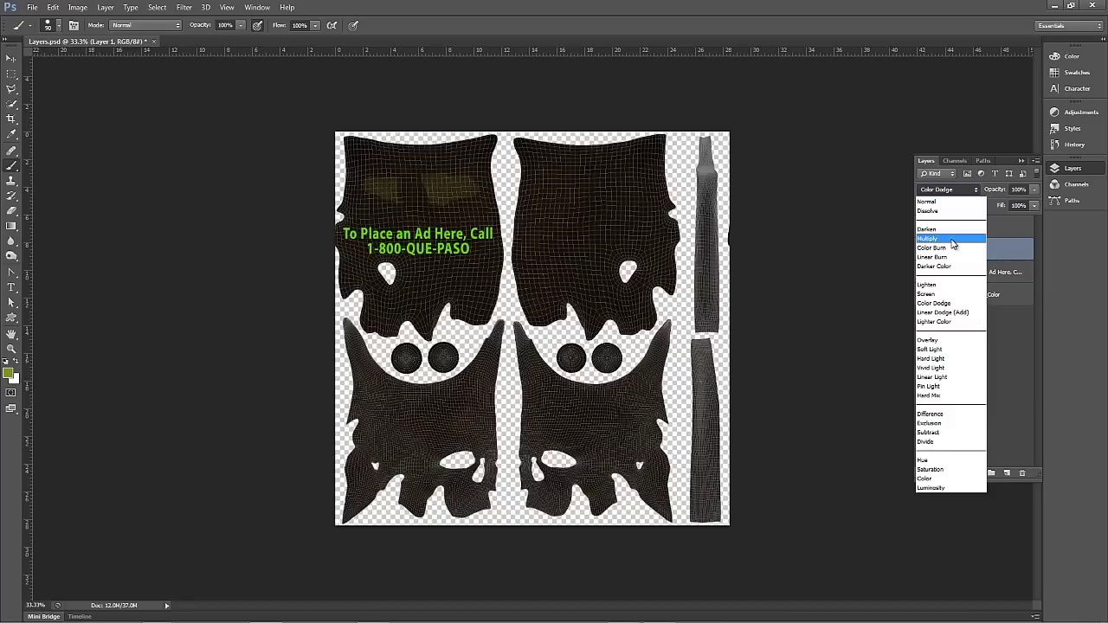
click(1017, 256)
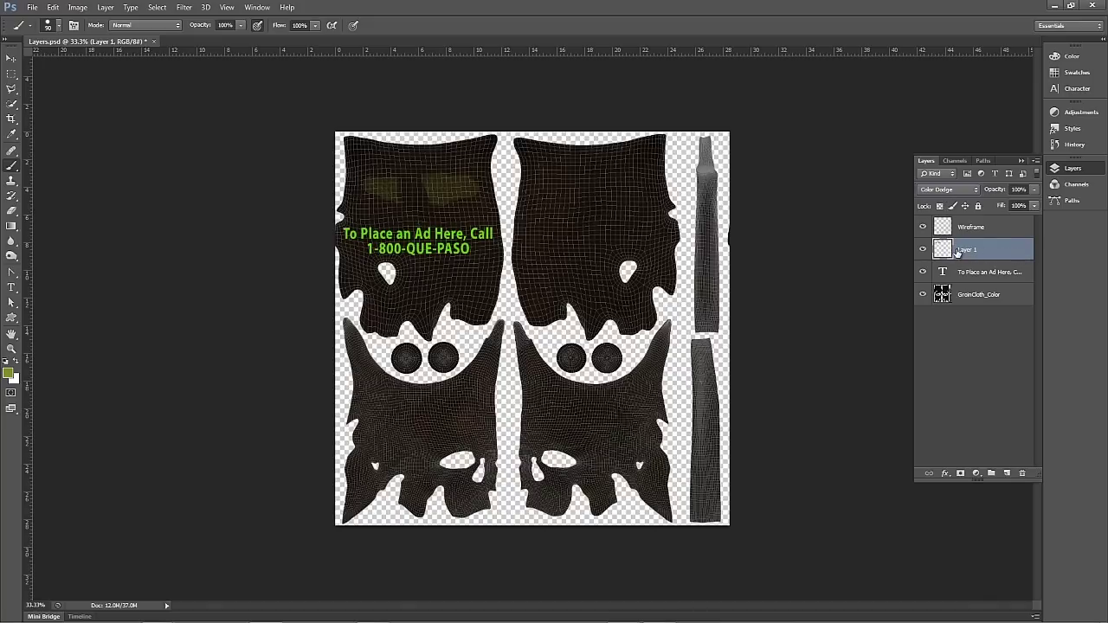
Save the texture file and return to 3D-Coat
click(32, 7)
click(52, 134)
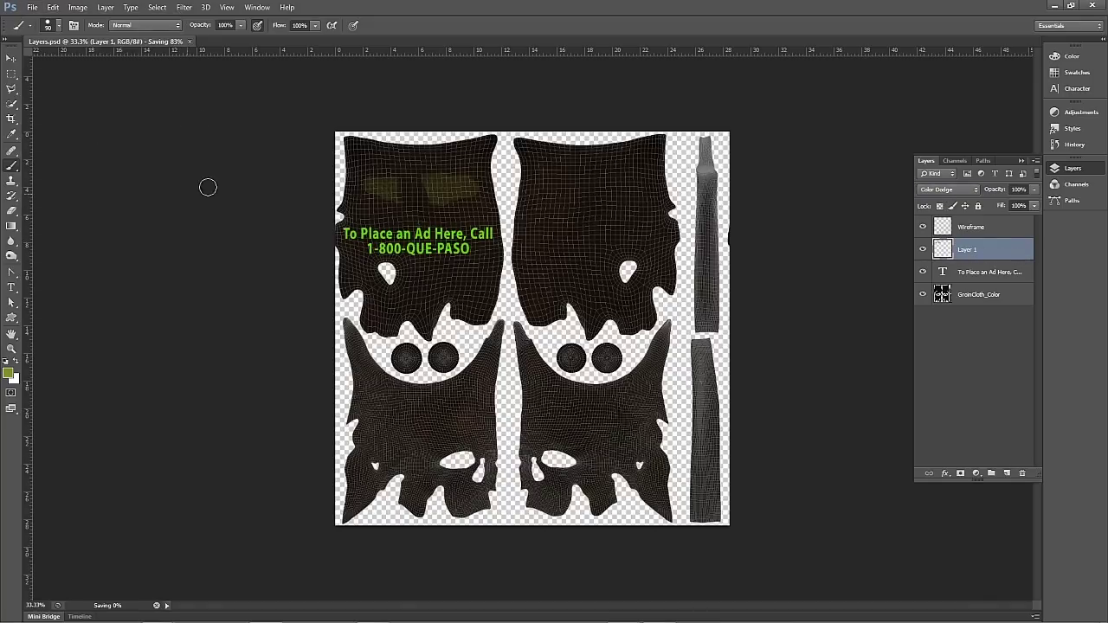
mouse_move(337, 611)
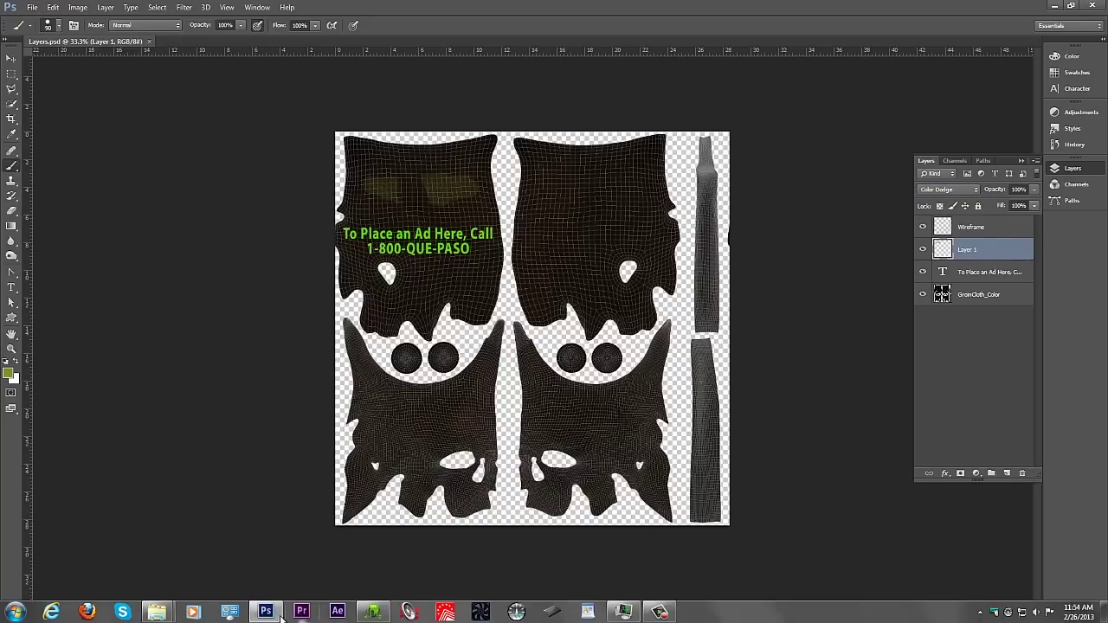
click(374, 612)
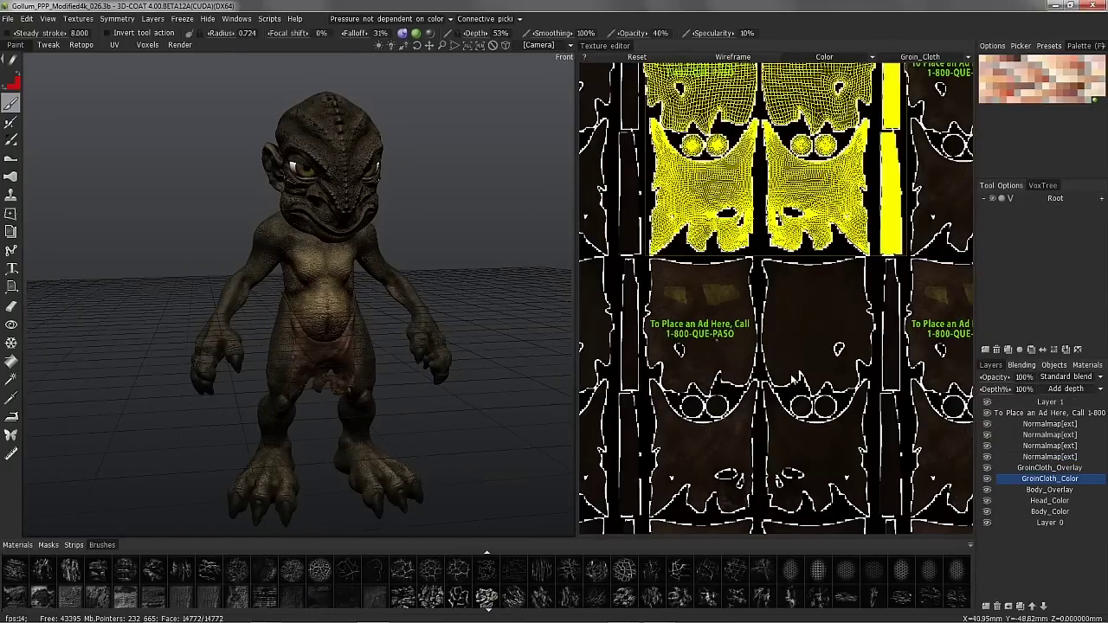
Select GroinCloth_Color and send all layers to the external editor with the Groin_Cloth UV set
click(1046, 403)
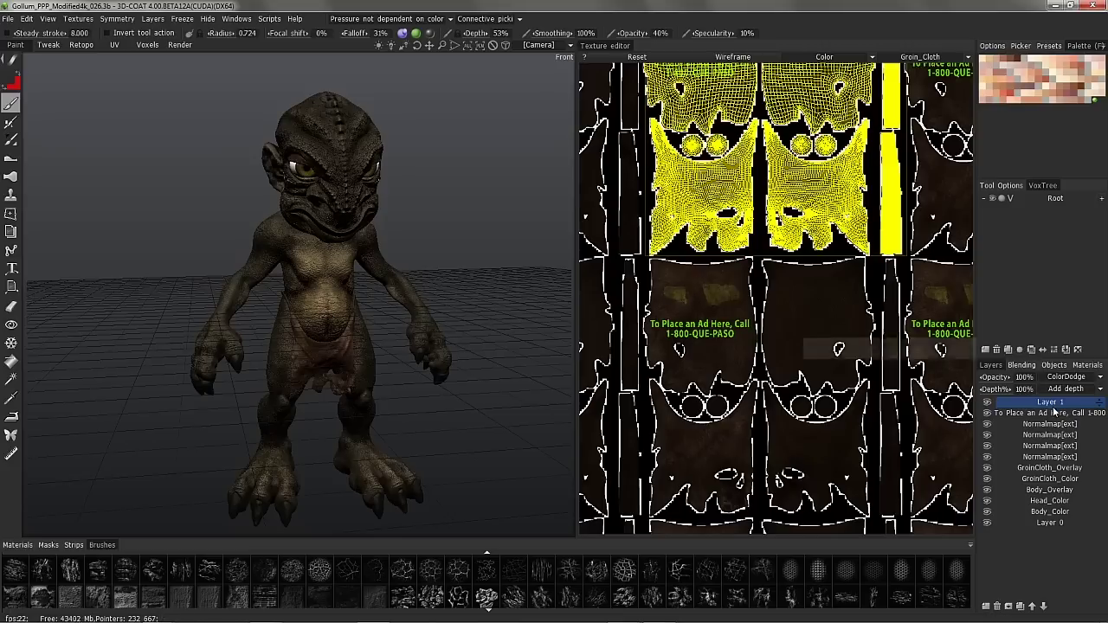
right_drag(260, 381, 286, 338)
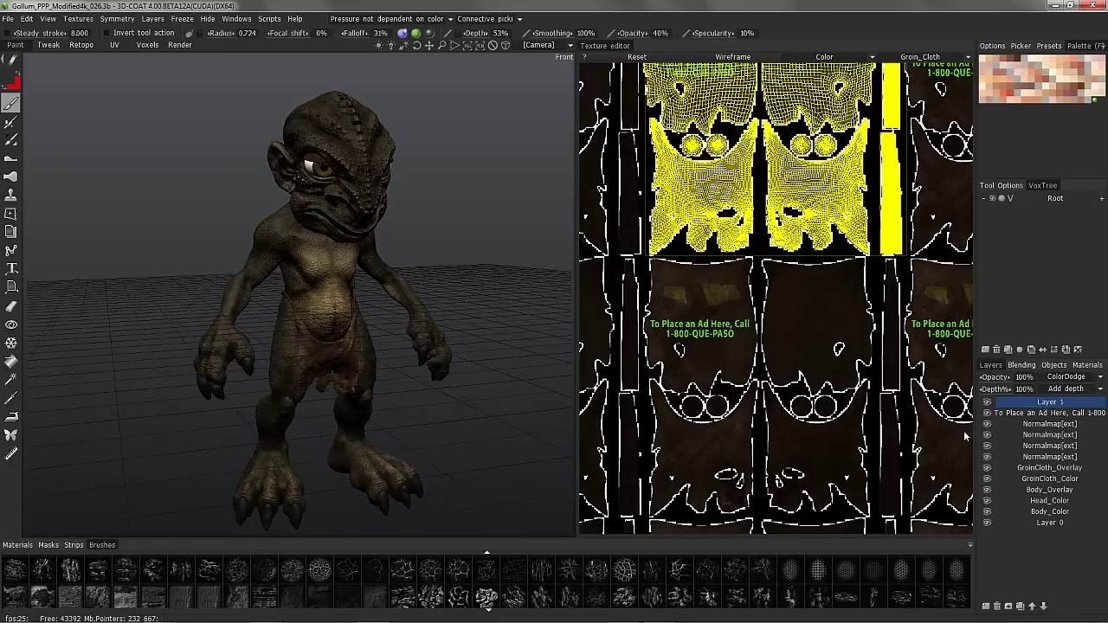
click(1049, 479)
ctrl+click(1049, 468)
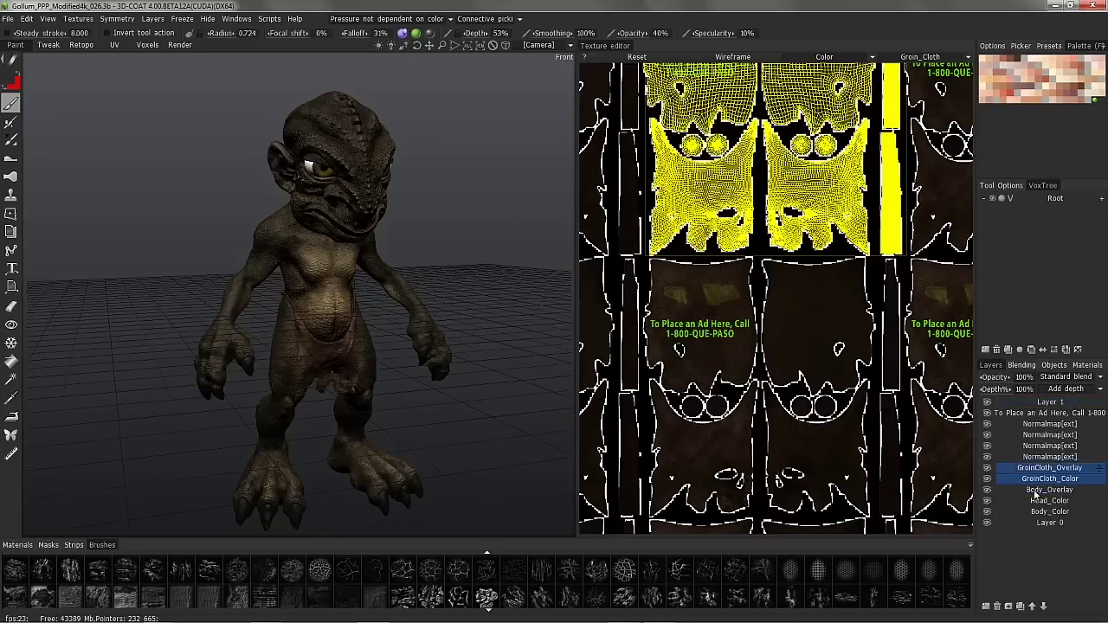
click(1050, 479)
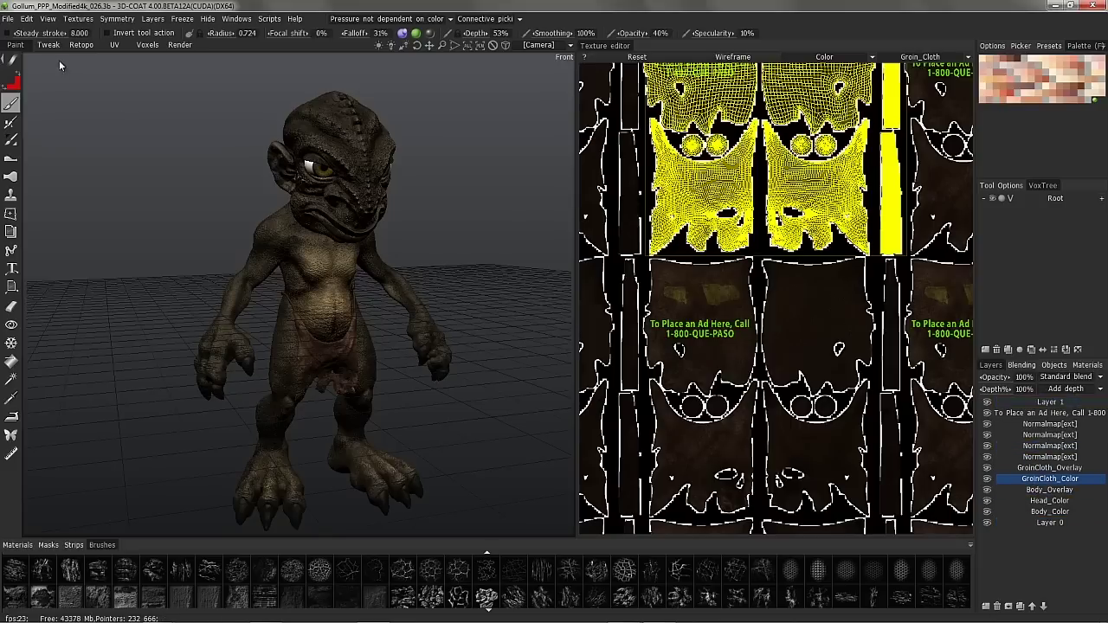
click(28, 19)
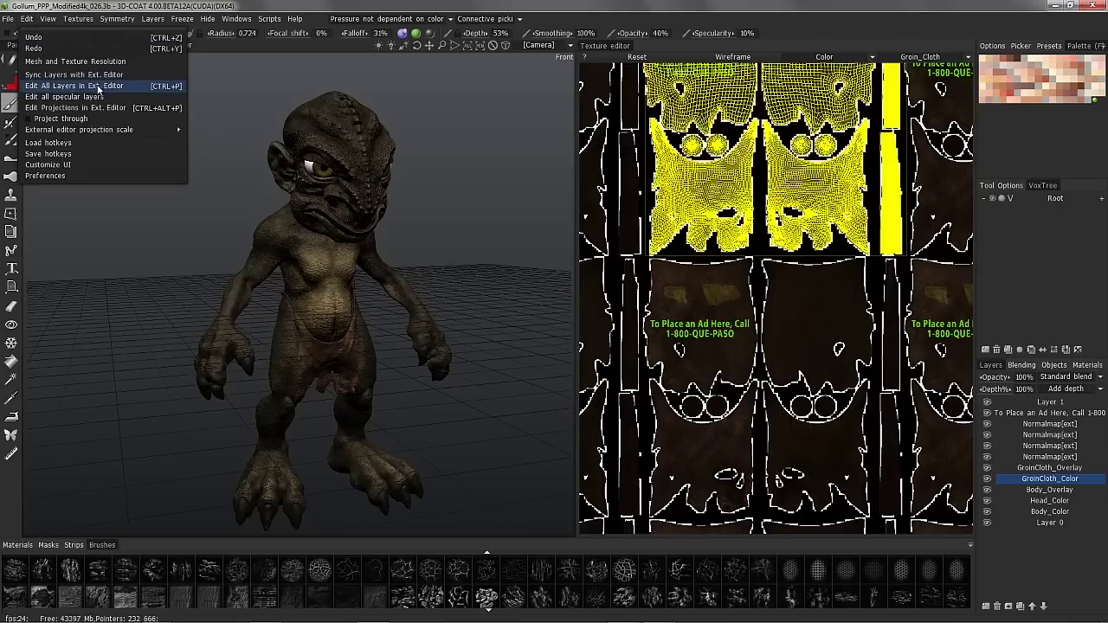
click(98, 87)
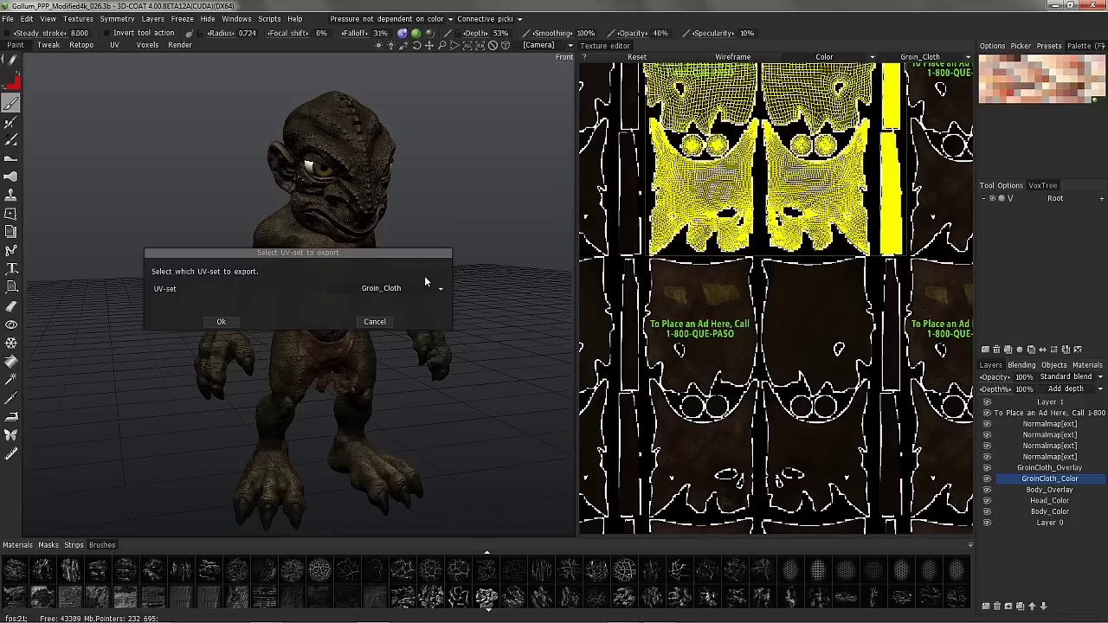
click(227, 320)
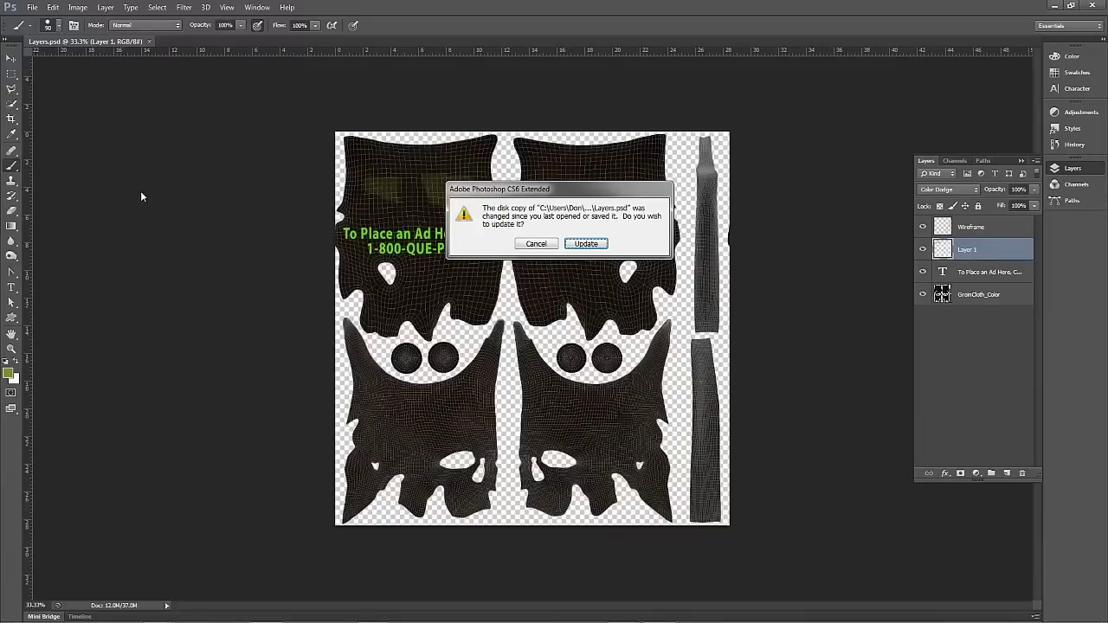
Update Layers.psd from the changed disk copy and select the Body_Color layer
click(586, 244)
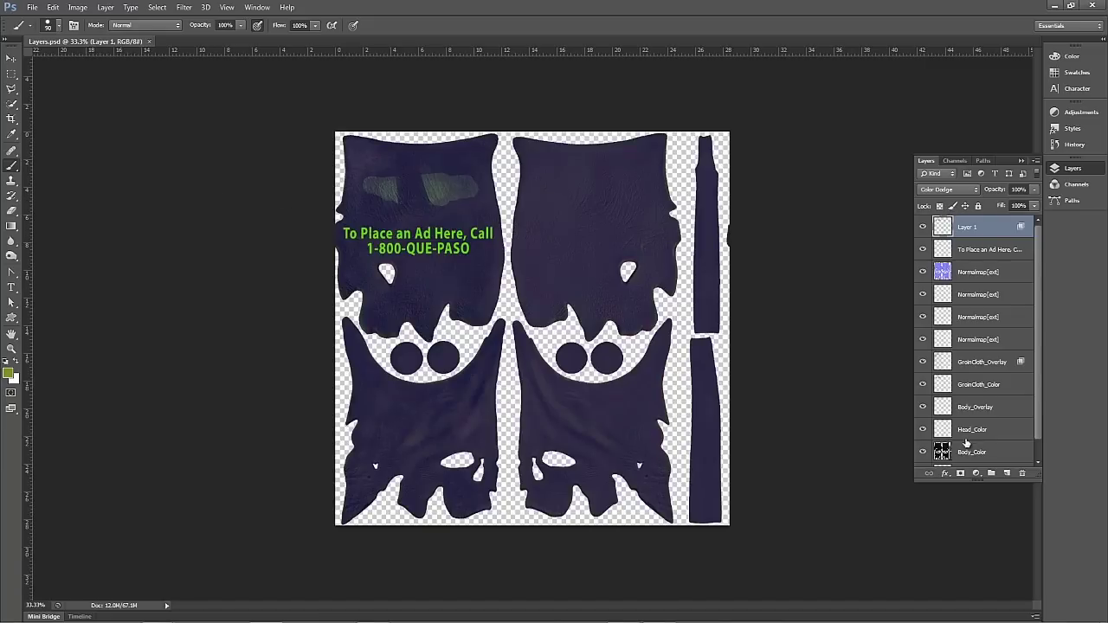
drag(1039, 298, 1040, 364)
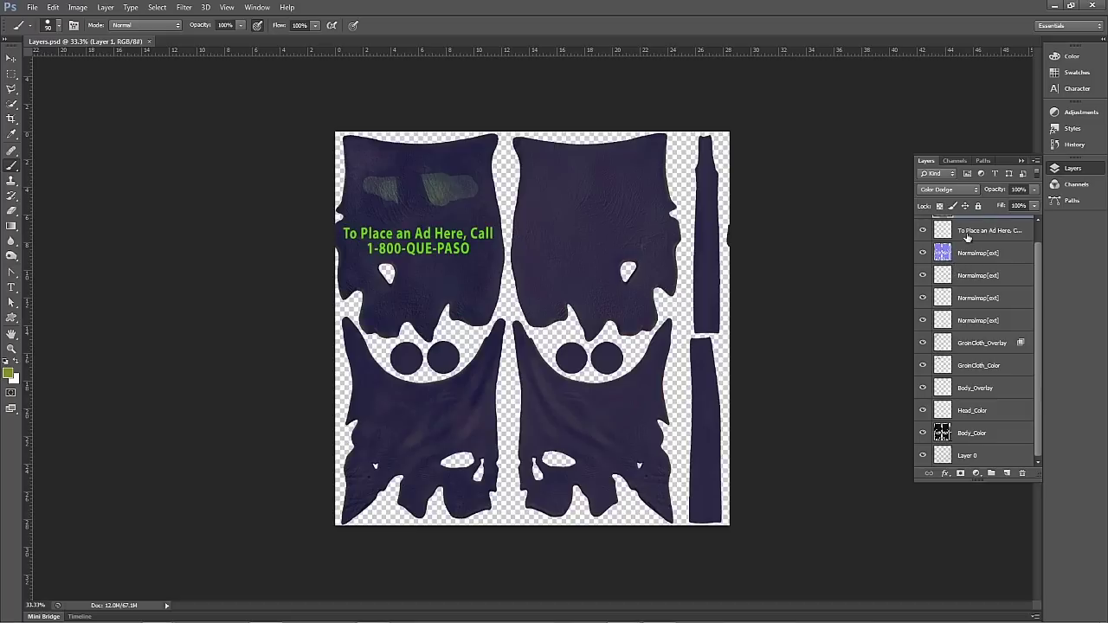
click(991, 435)
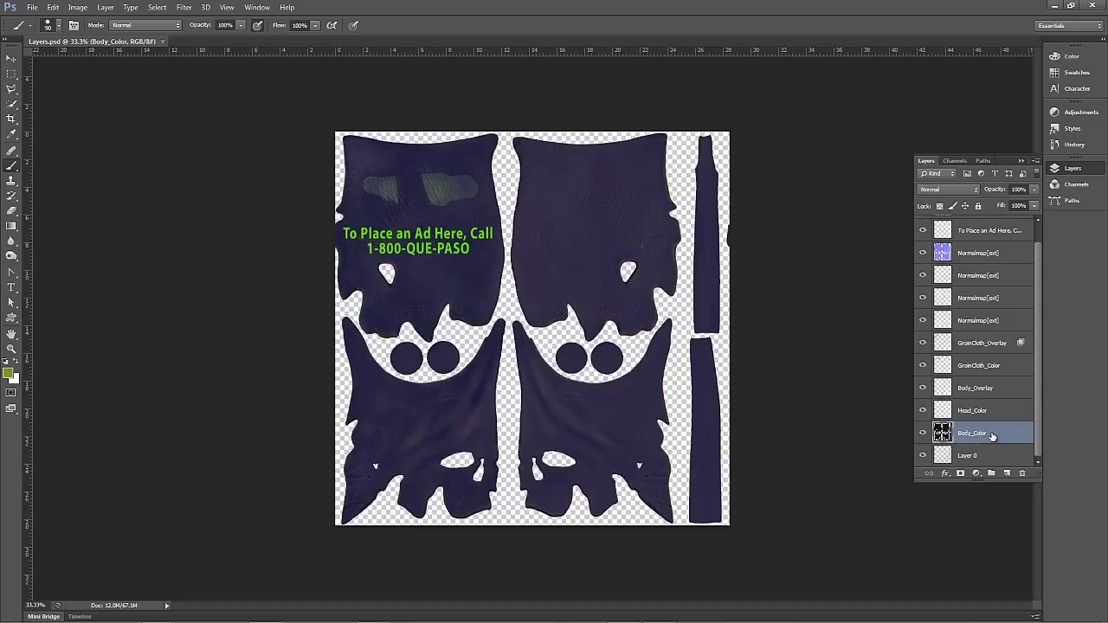
Add Layer 2 at the top of the layer stack and paint a broad green blob above the ad text
click(1007, 473)
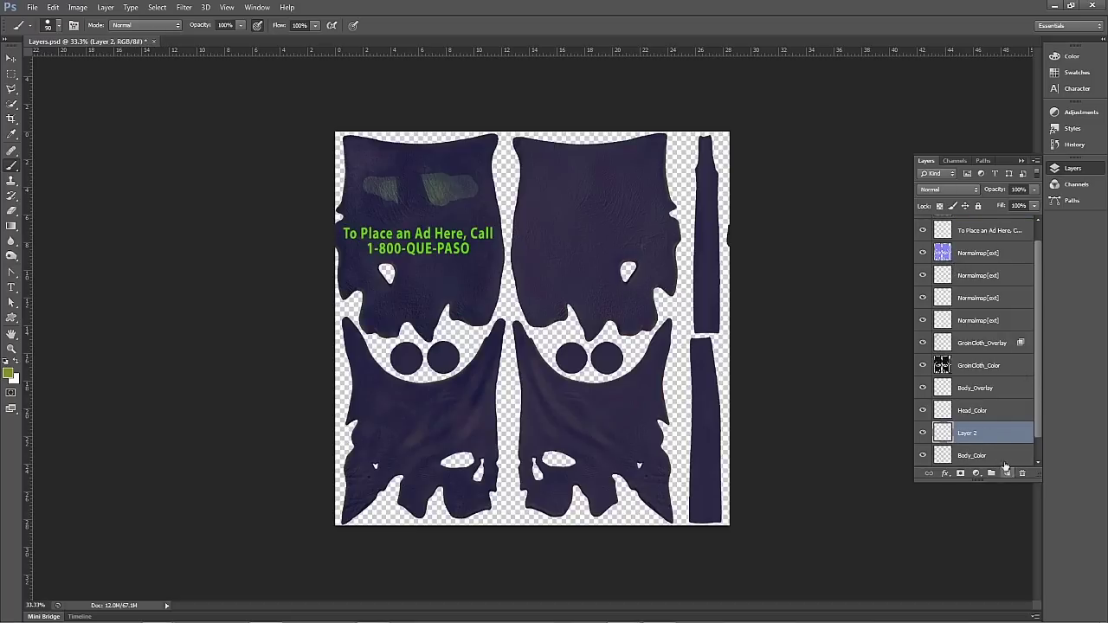
drag(982, 435, 976, 362)
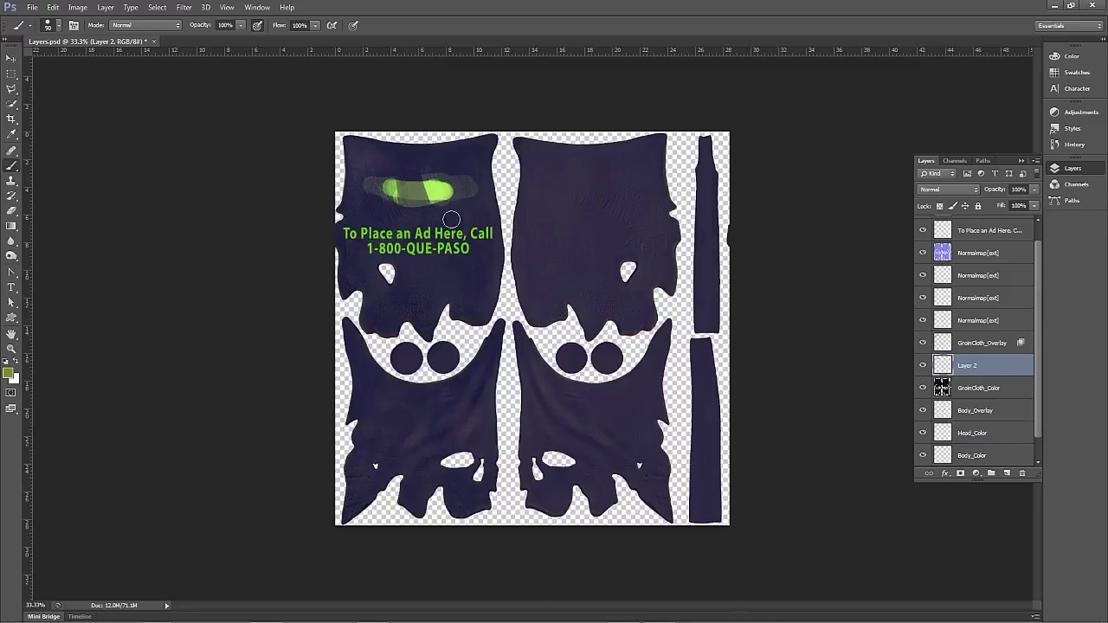
mouse_move(411, 188)
mouse_down()
mouse_move(444, 189)
mouse_move(391, 187)
mouse_move(462, 180)
mouse_move(406, 173)
mouse_move(433, 179)
mouse_move(390, 185)
mouse_move(409, 174)
mouse_move(412, 188)
mouse_move(406, 168)
mouse_move(407, 205)
mouse_move(423, 171)
mouse_up()
mouse_move(970, 368)
mouse_down()
mouse_move(971, 199)
mouse_move(977, 227)
mouse_up()
mouse_move(434, 180)
mouse_down()
mouse_move(406, 181)
mouse_move(449, 180)
mouse_move(400, 201)
mouse_move(381, 186)
mouse_up()
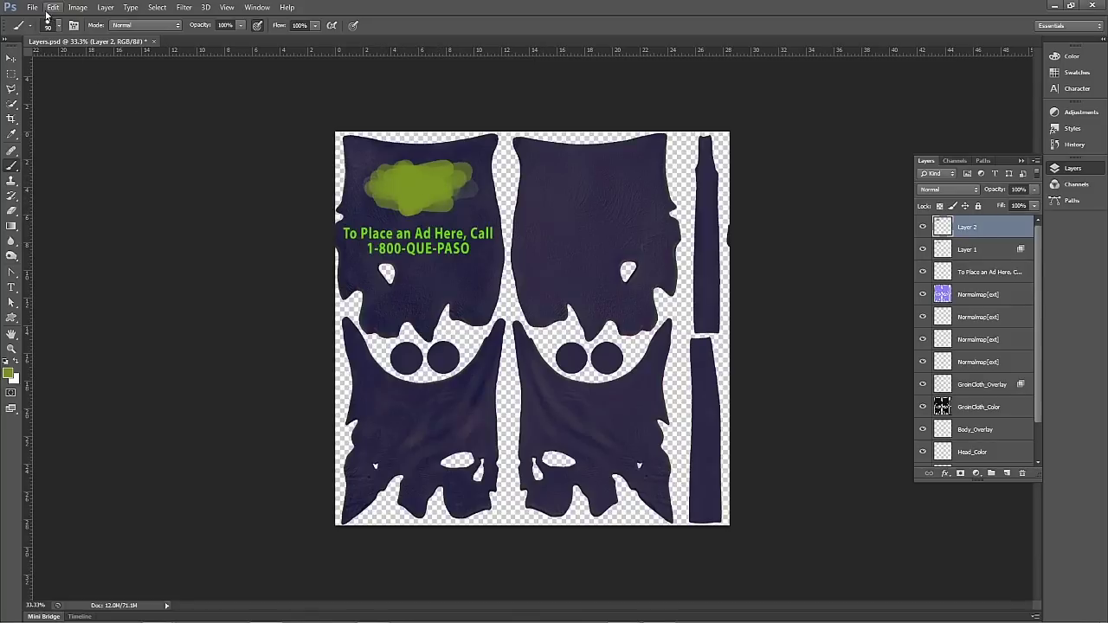
click(32, 8)
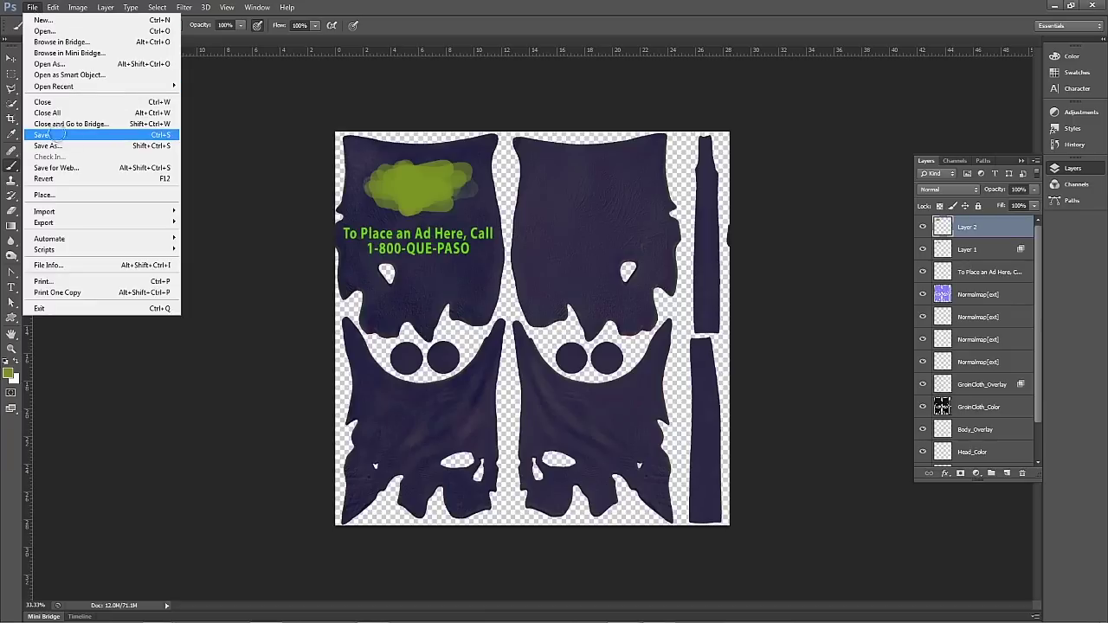
Save Layers.psd in Photoshop and return to 3D-Coat to view the green blob on the groin cloth
click(56, 137)
mouse_move(302, 620)
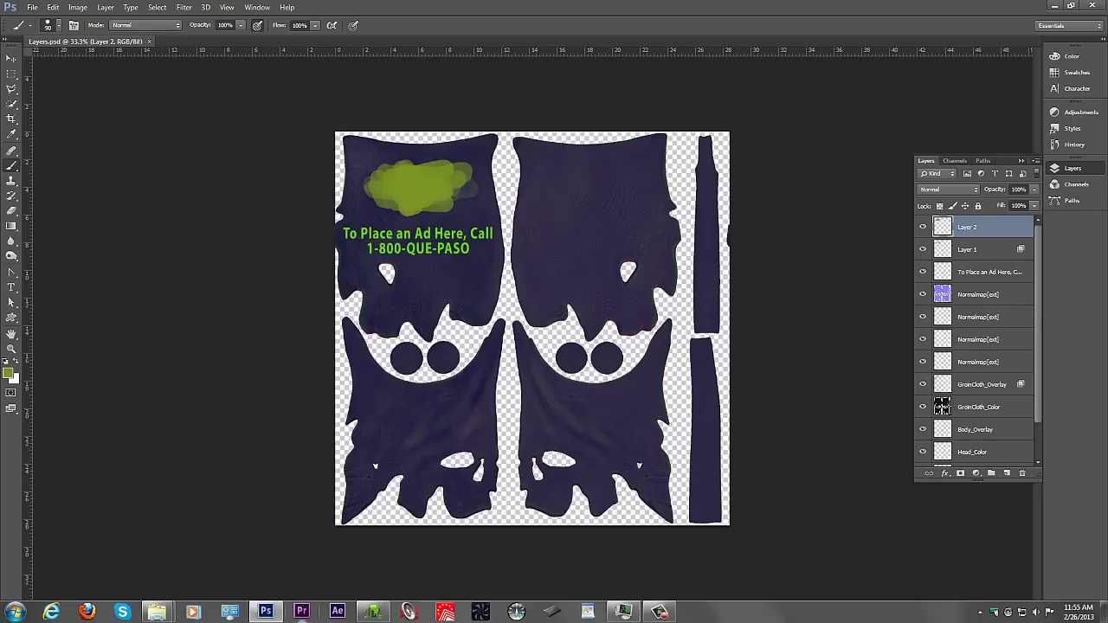
click(373, 612)
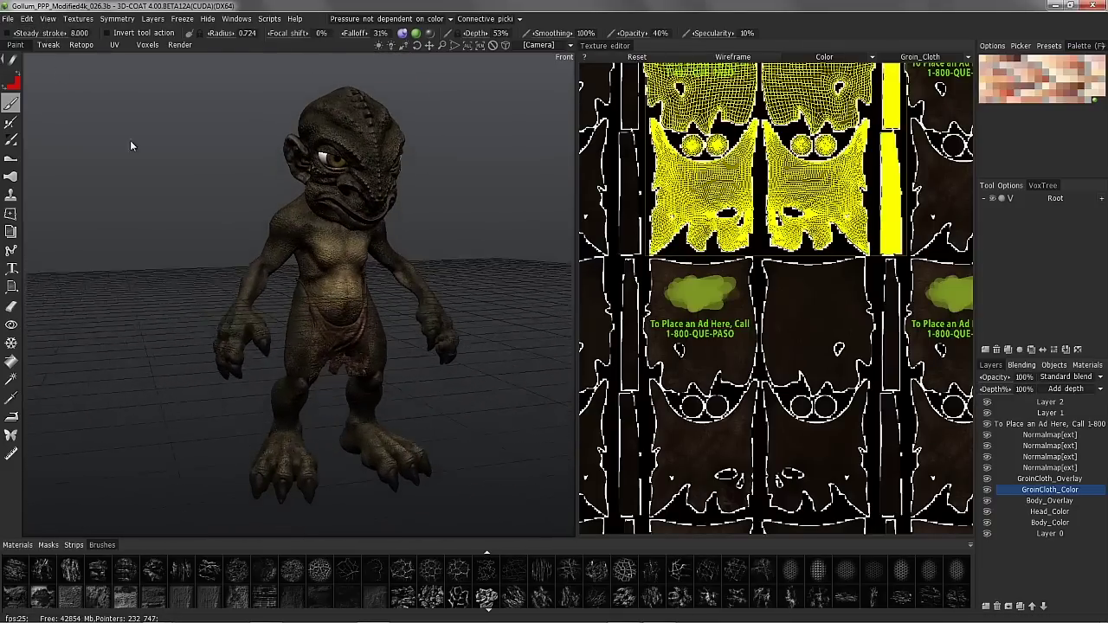
Orbit the Gollum model to a new angle and reopen the Edit menu for external-editor commands
click(28, 19)
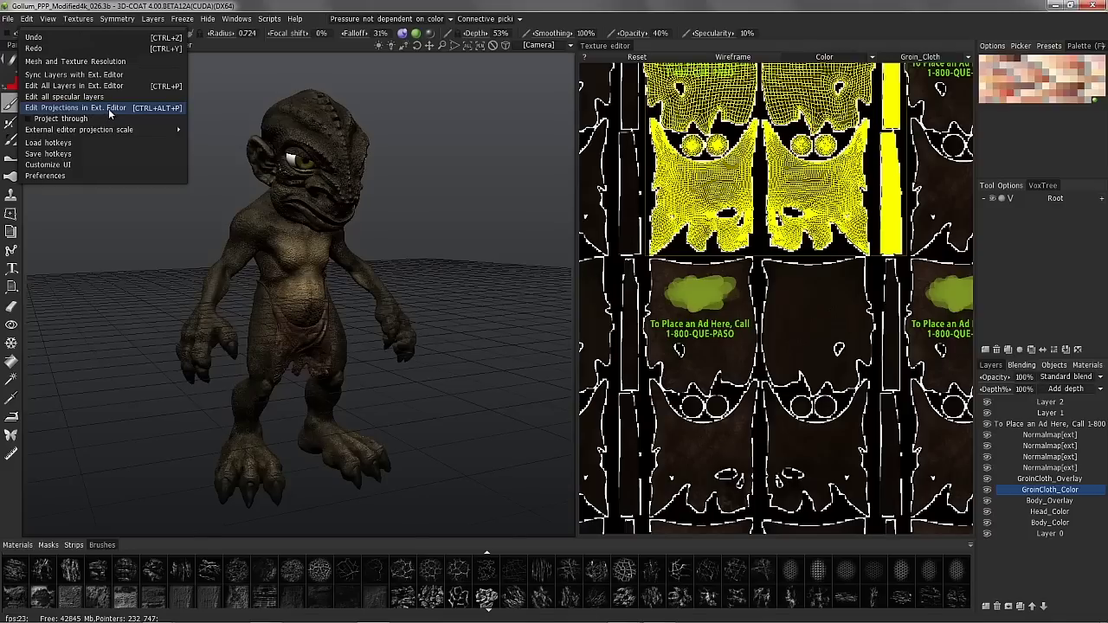
mouse_move(295, 173)
right_down()
mouse_move(223, 235)
mouse_move(314, 144)
right_up()
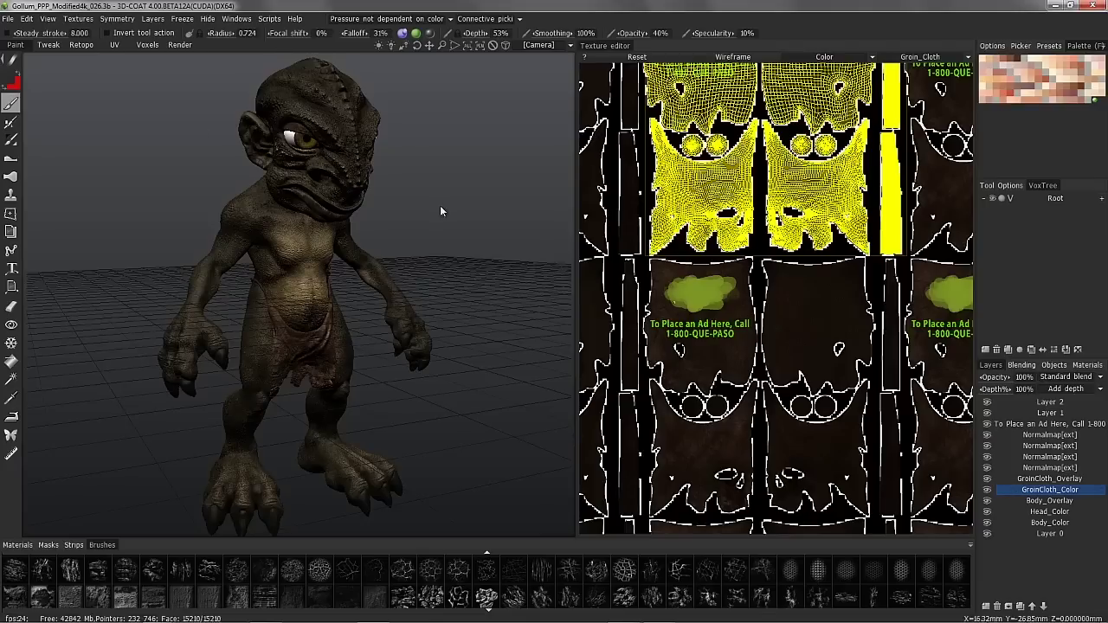
click(27, 18)
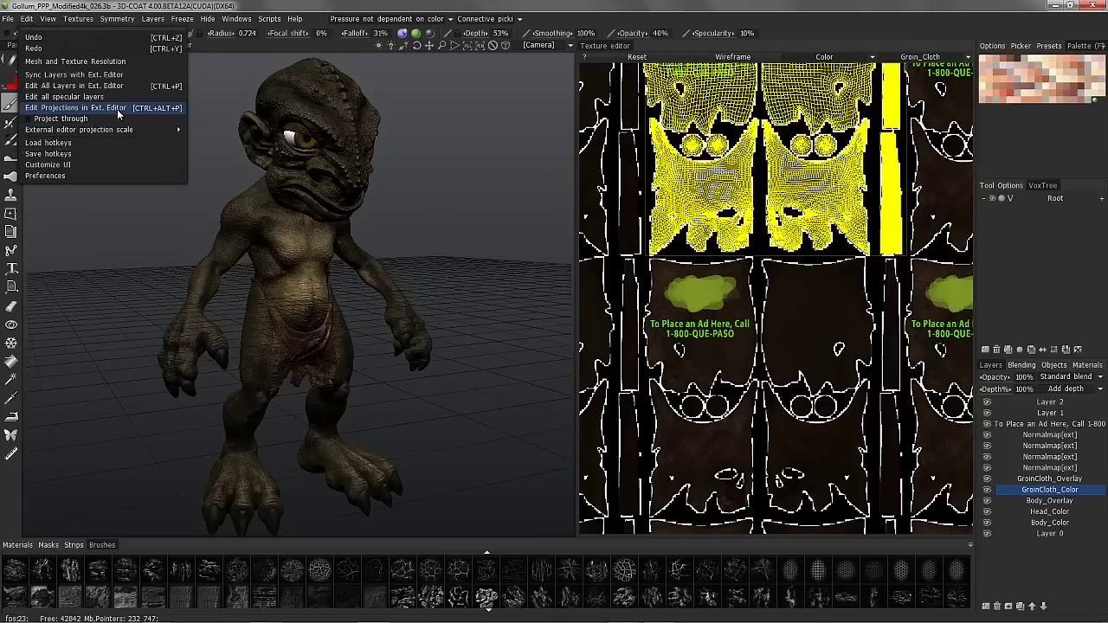
Choose 400% as the external editor projection scale from the Edit menu
mouse_move(93, 132)
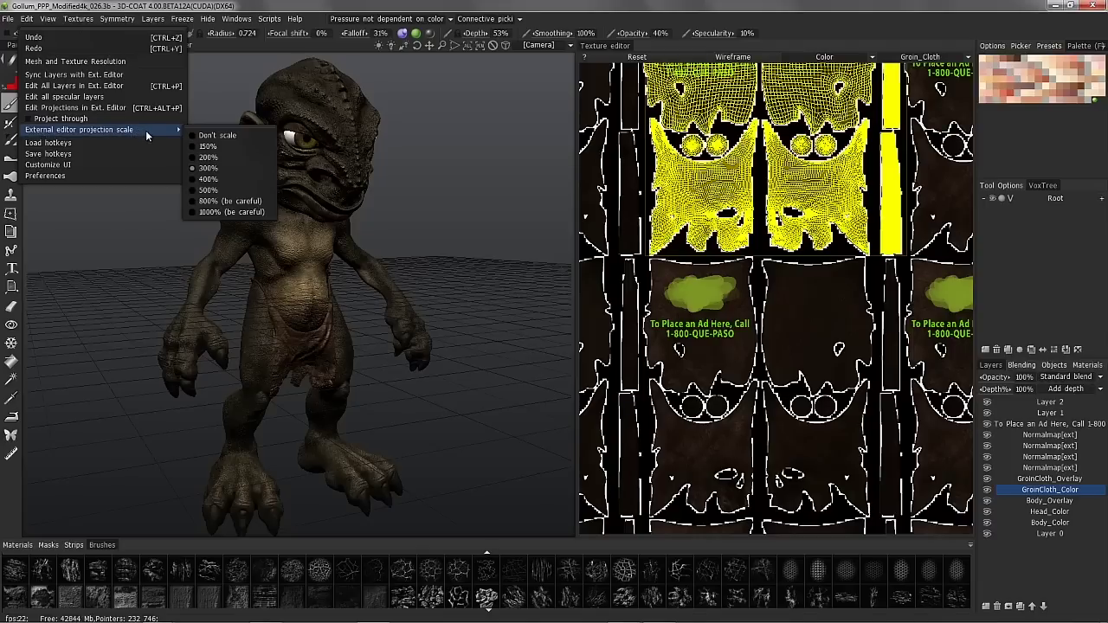
click(208, 179)
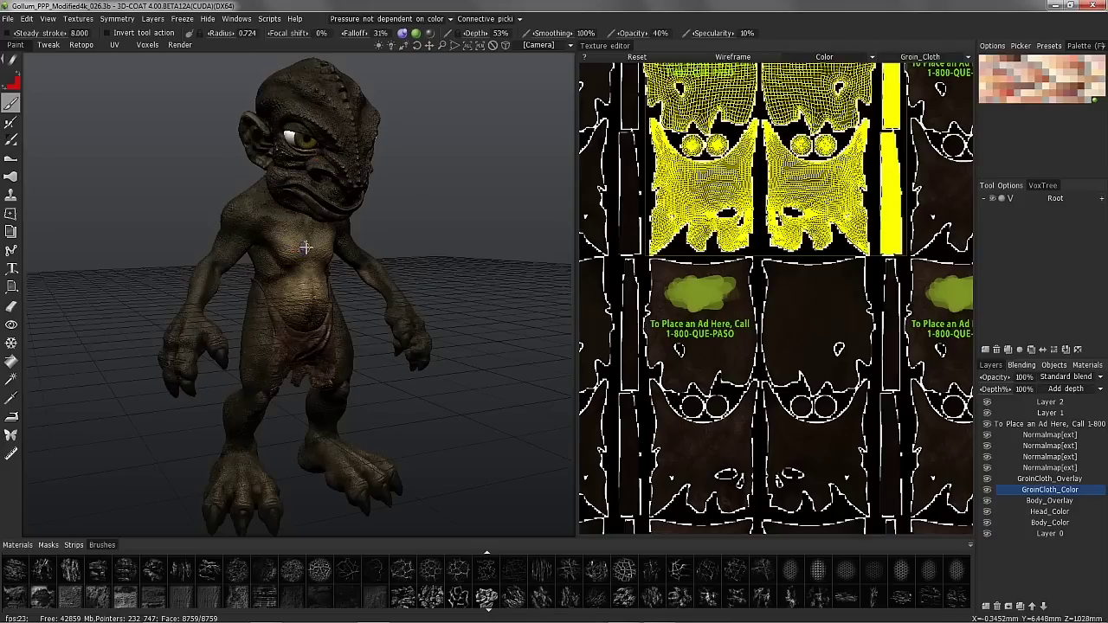
click(26, 18)
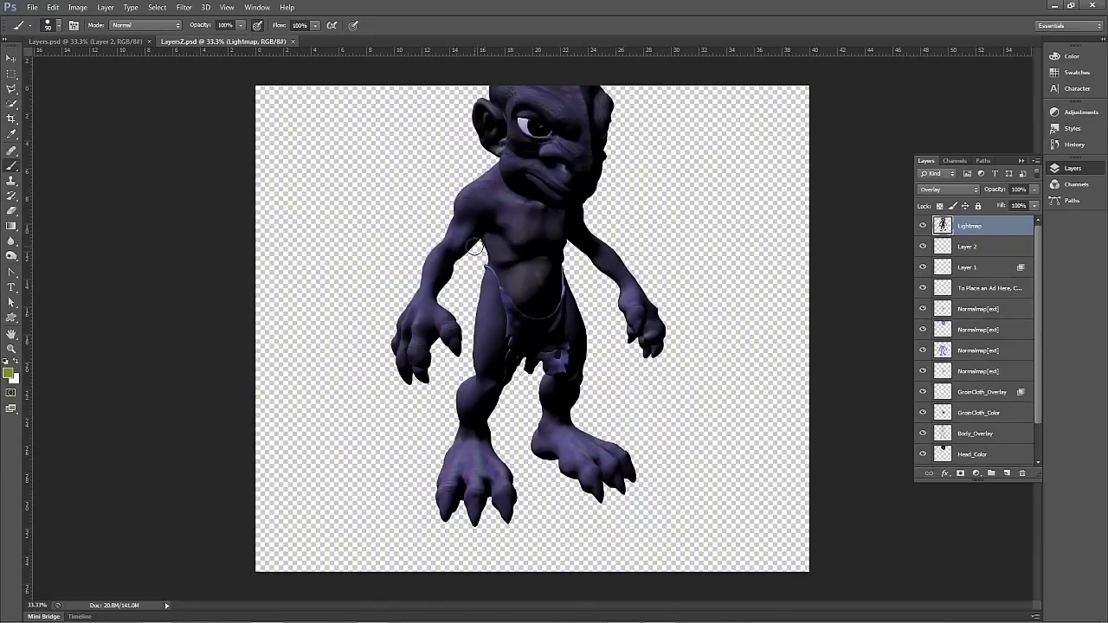
Hide the four Normalmap layers in Layers2.psd
scroll(1039, 319, down, 2)
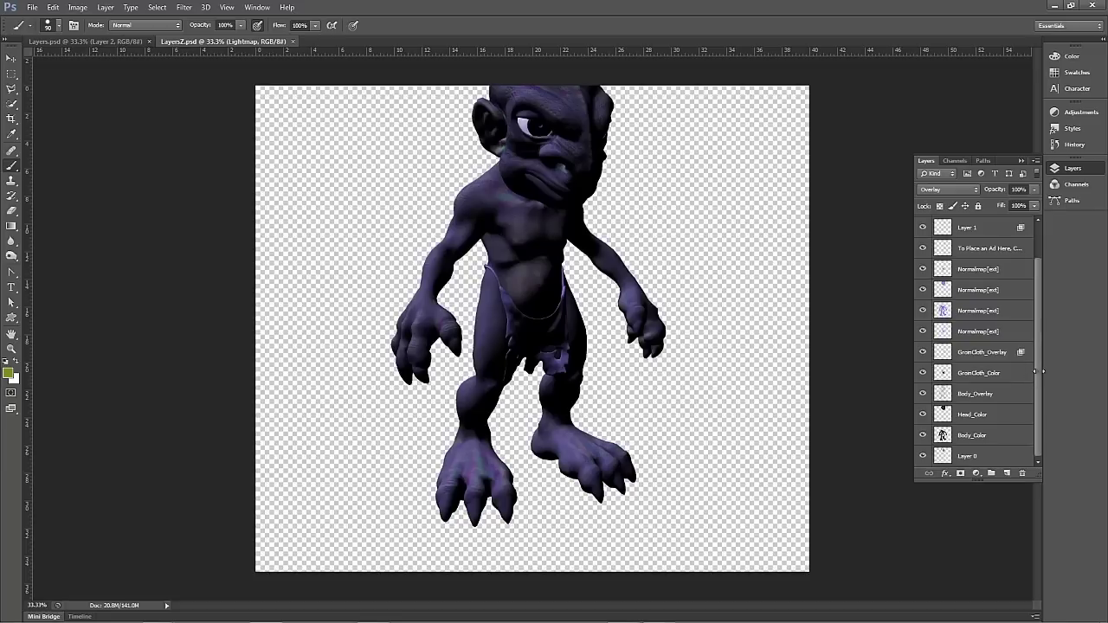
click(922, 289)
click(923, 269)
click(923, 310)
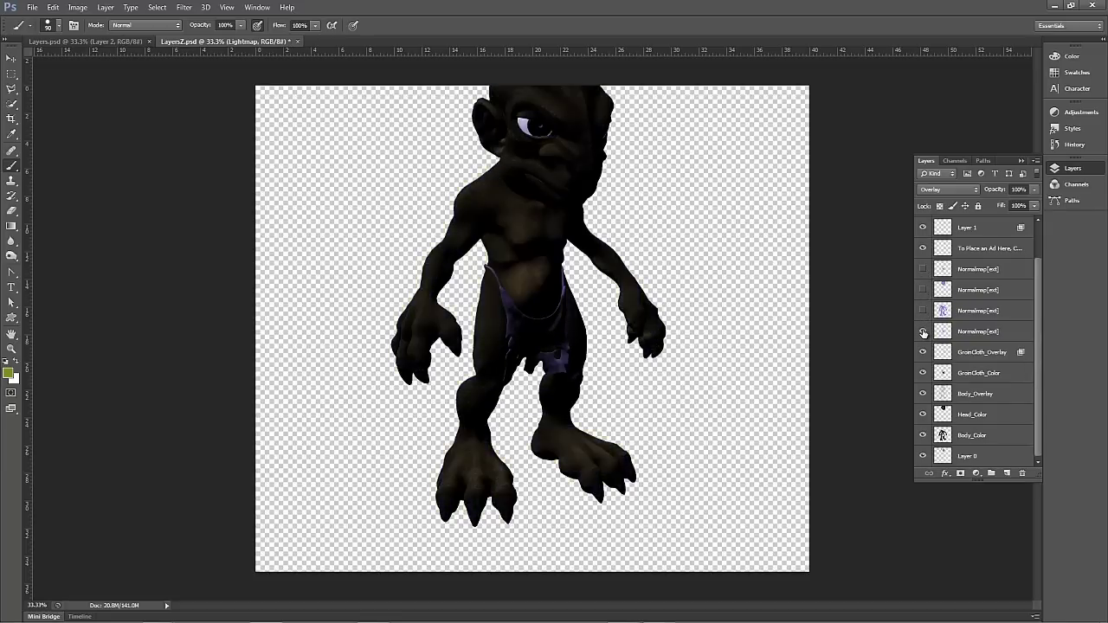
click(923, 332)
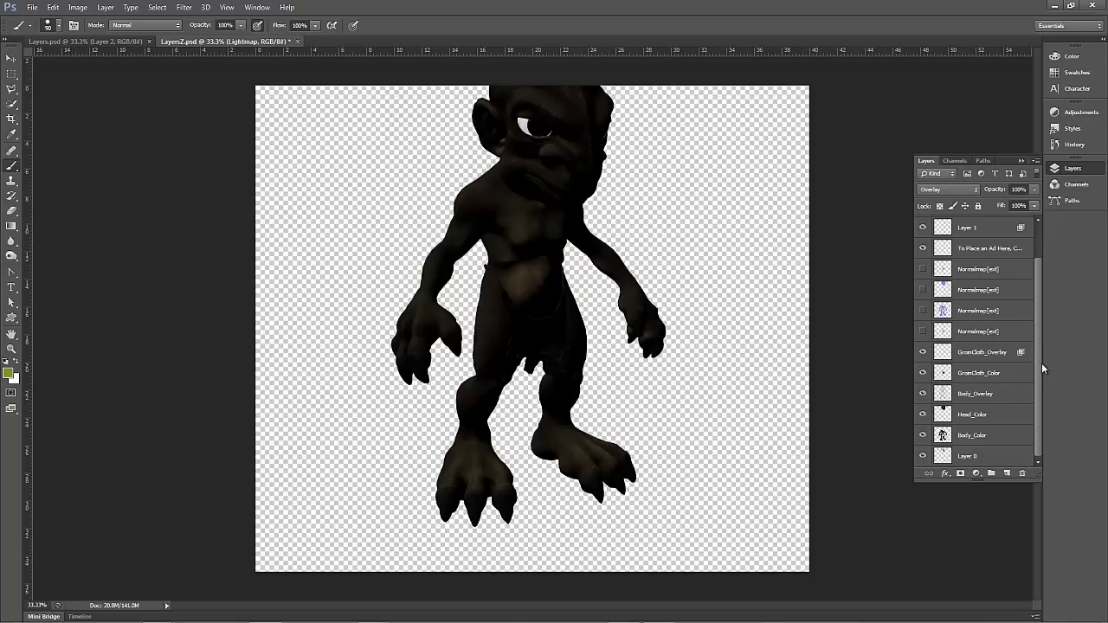
drag(1037, 368, 1045, 324)
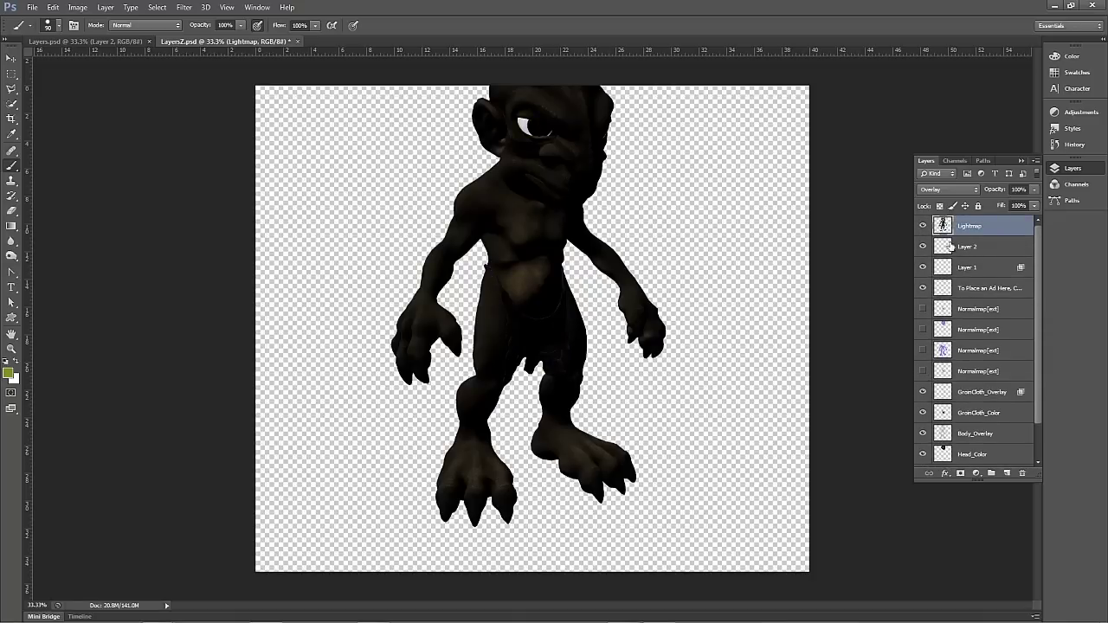
Hide the Lightmap, Layer 2 and Layer 1, then add a new empty Layer 3 on top
click(923, 225)
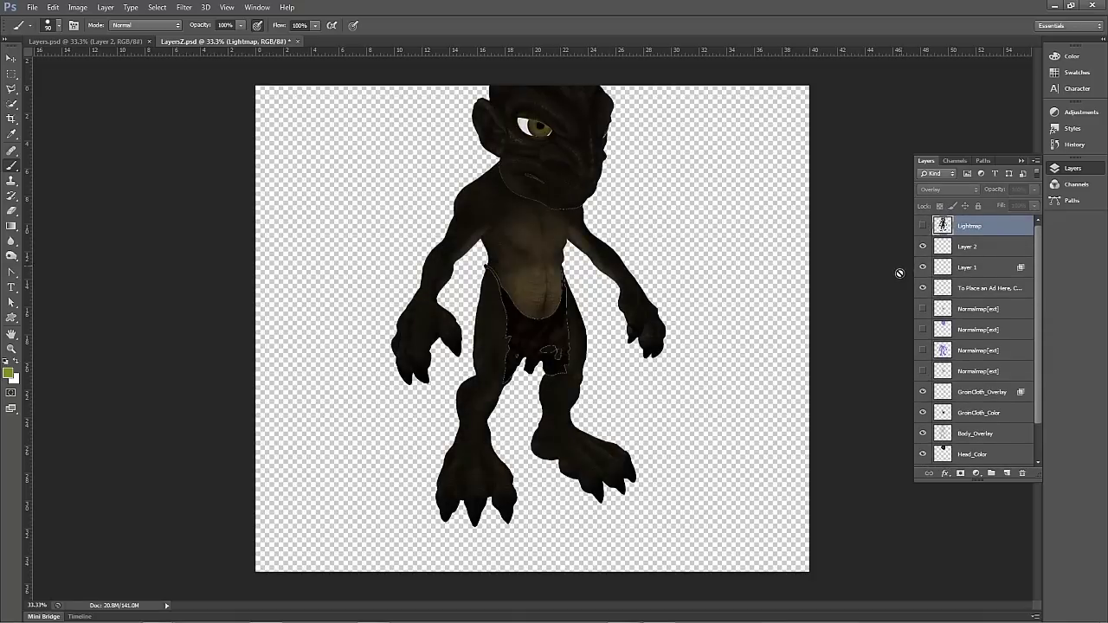
click(923, 247)
click(923, 267)
click(923, 392)
click(923, 392)
click(1007, 473)
key(t)
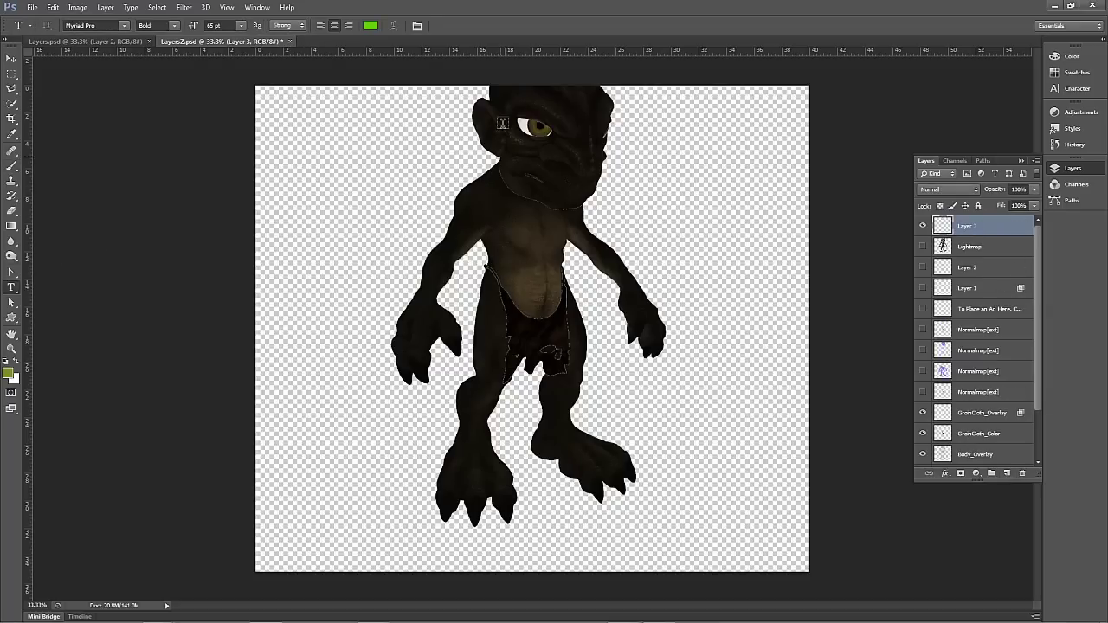
Type green 'Grrrrrr!' text on the canvas and move it onto the character's neck
click(468, 201)
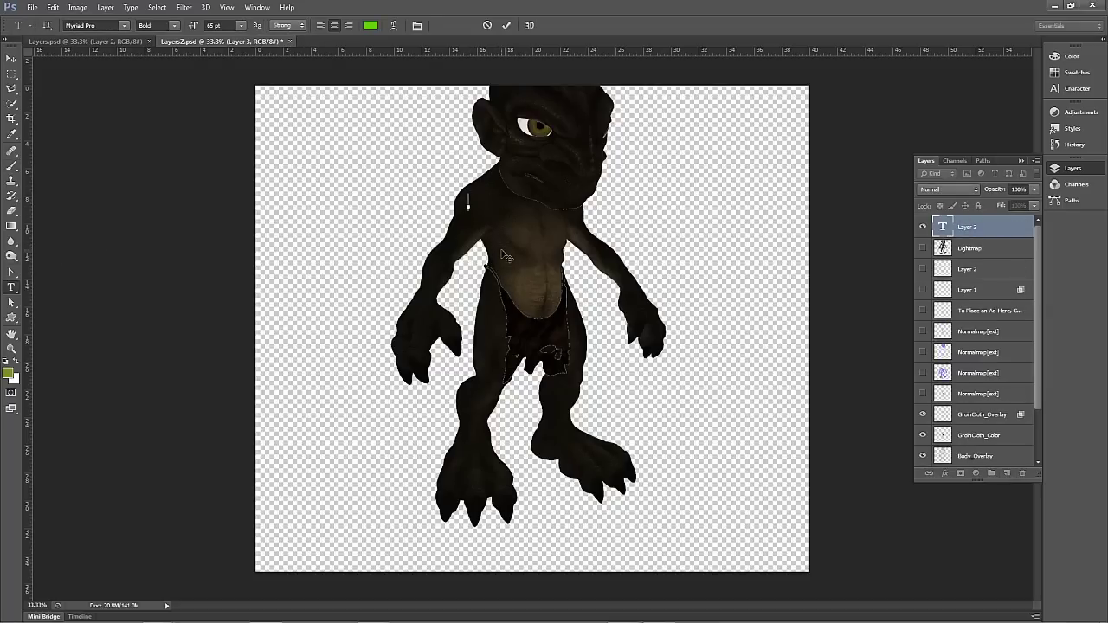
text(Grrrrrr!)
click(11, 58)
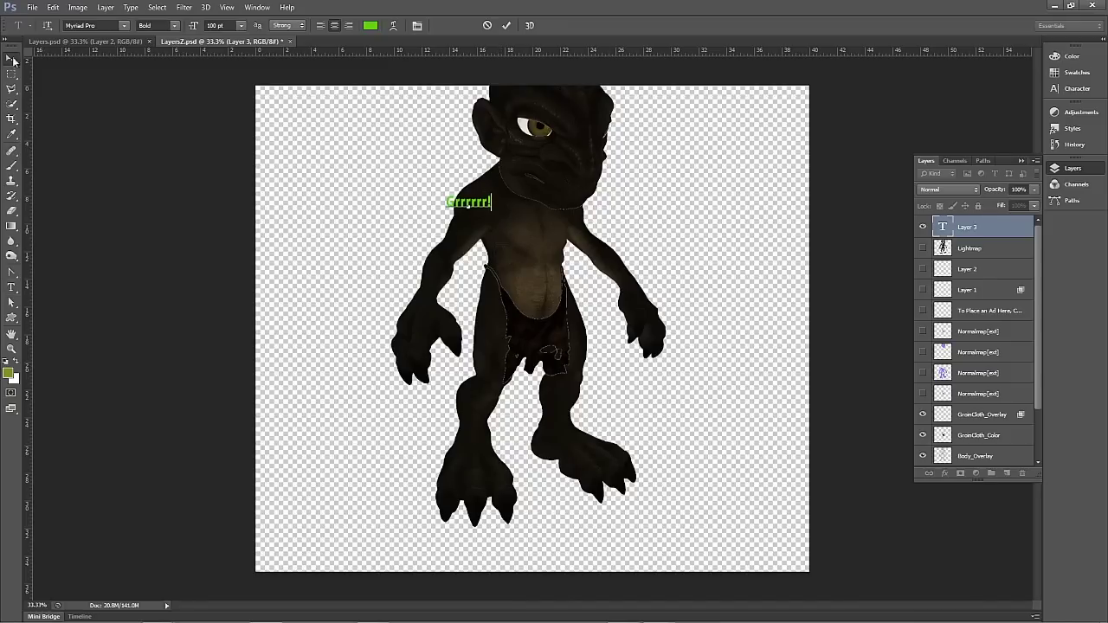
drag(464, 203, 503, 206)
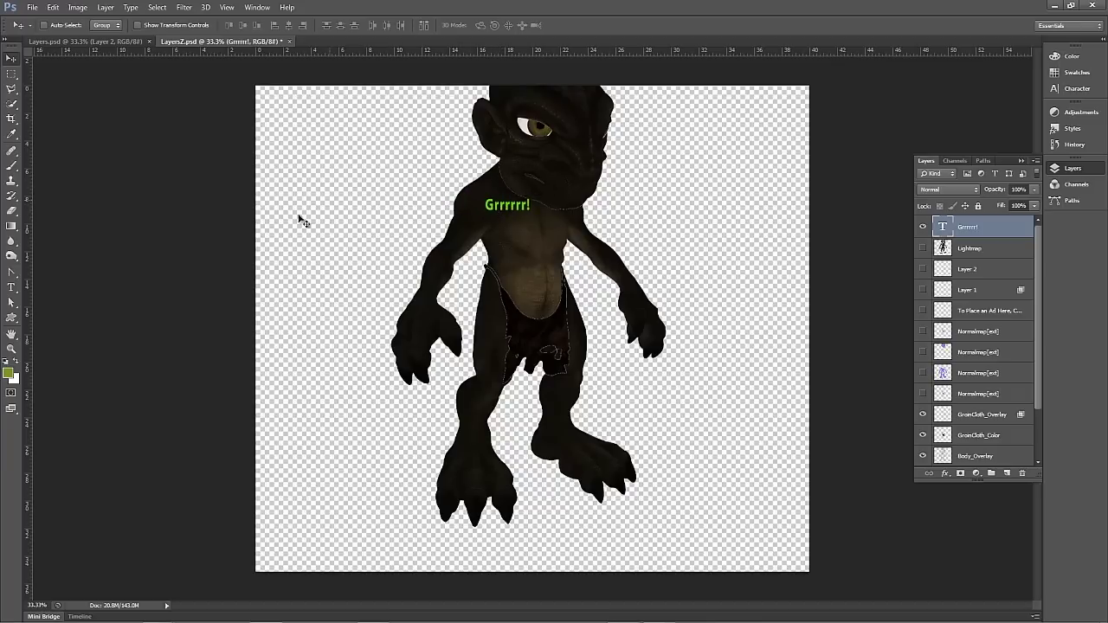
Set the Grrrrrr! text's font size to 120 pt
click(11, 287)
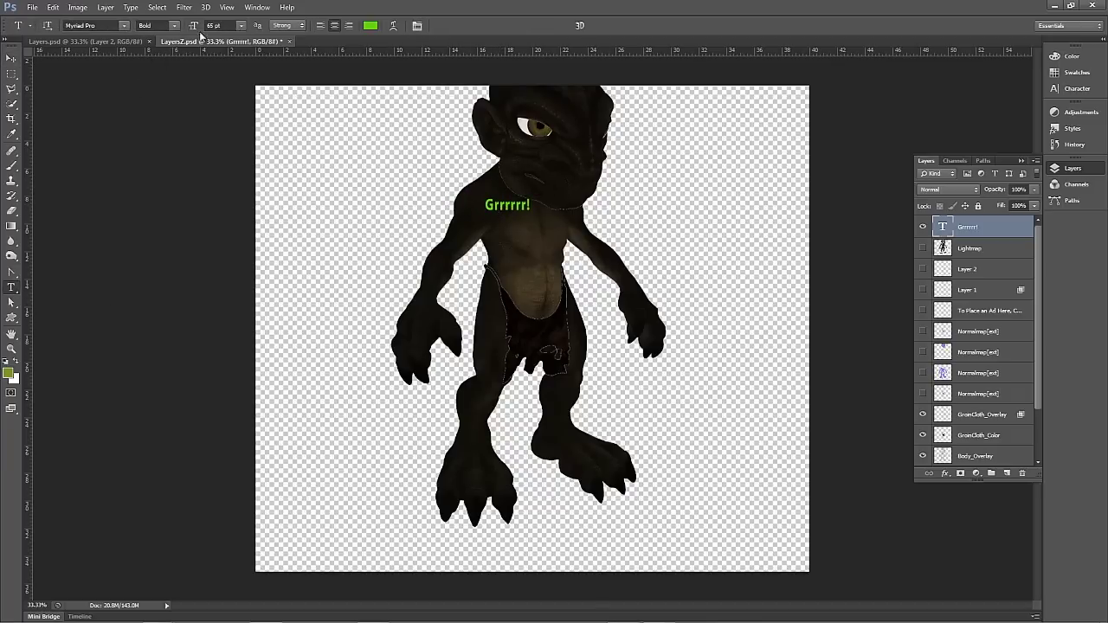
click(210, 26)
text(120)
key(Return)
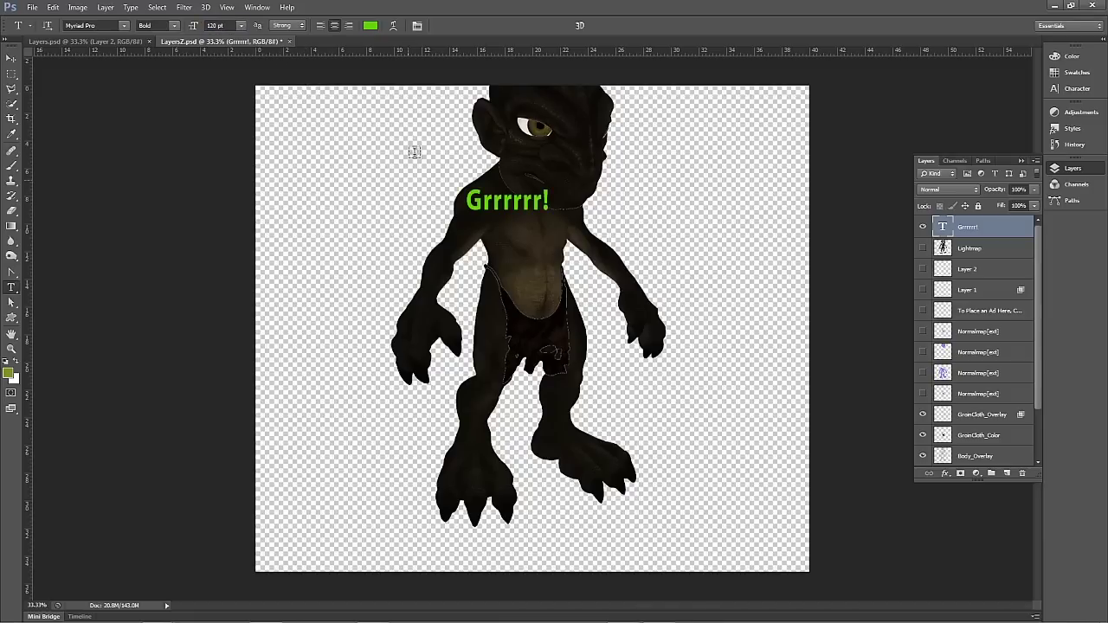
click(11, 58)
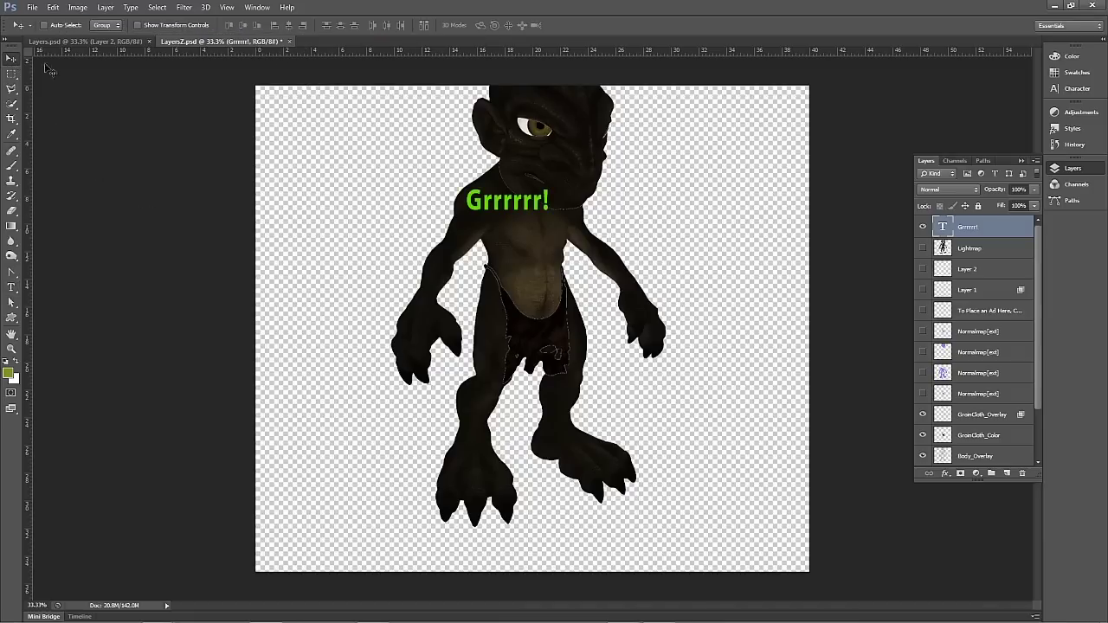
Rotate the Grrrrrr! text about -23° along the neck and show all hidden layers again
key(ctrl+t)
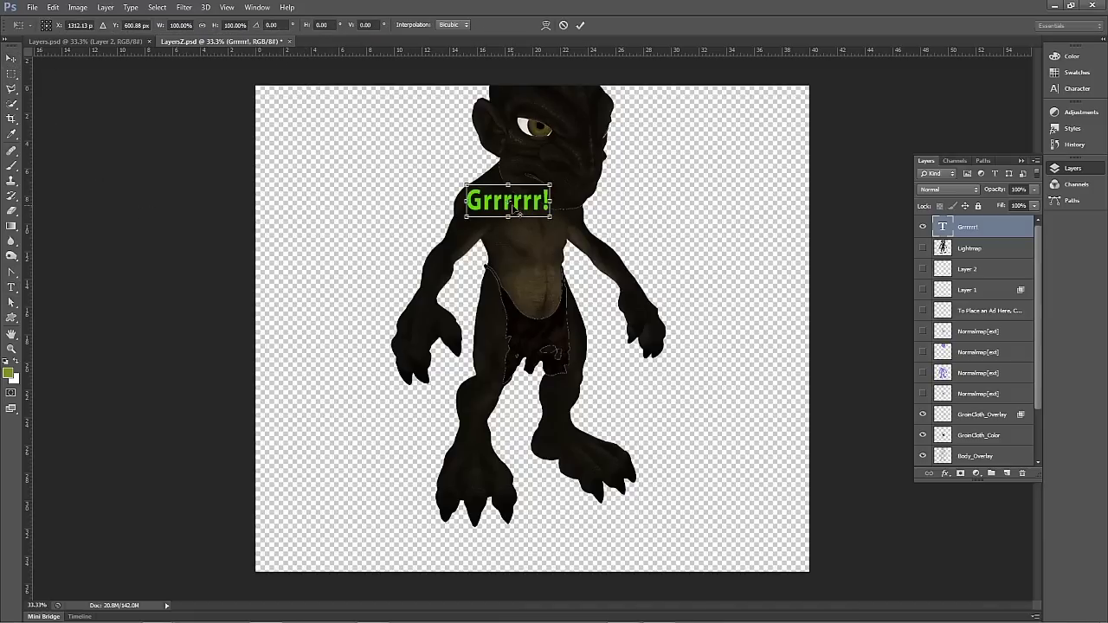
drag(555, 229, 506, 192)
key(Return)
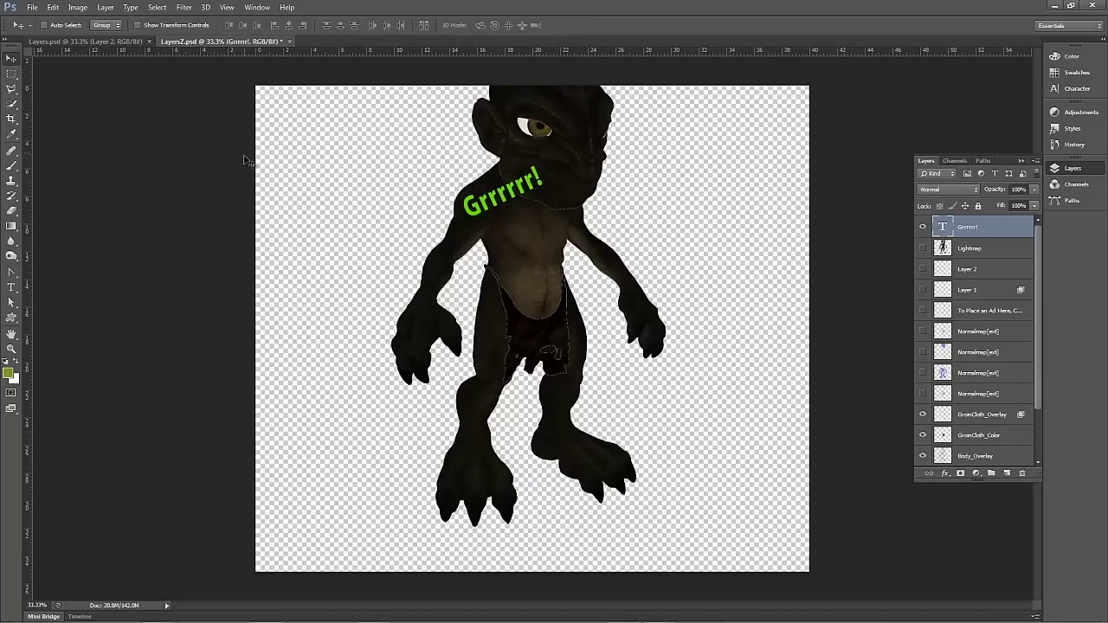
drag(922, 248, 922, 394)
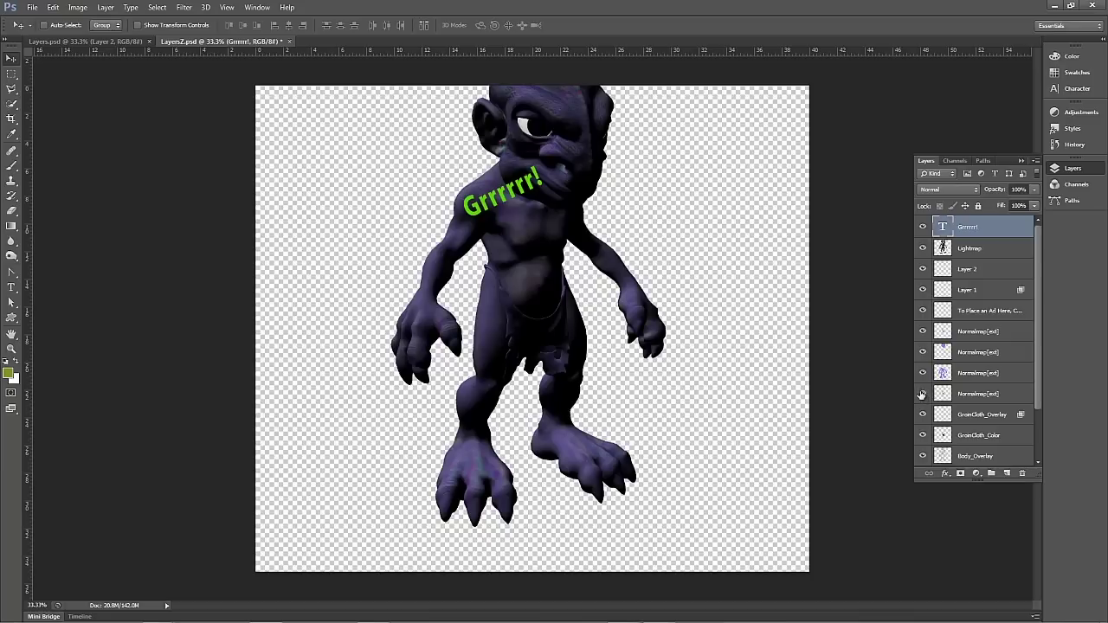
drag(1041, 384, 1035, 325)
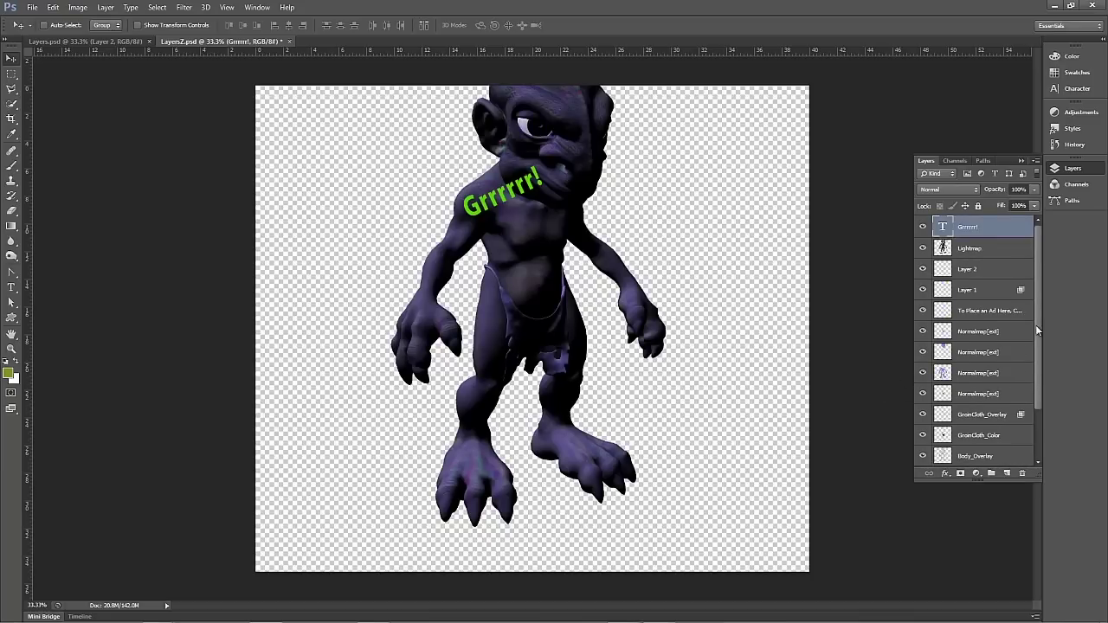
Save Layers2.psd with the tilted Grrrrrr! text and switch back to 3D-Coat
click(32, 7)
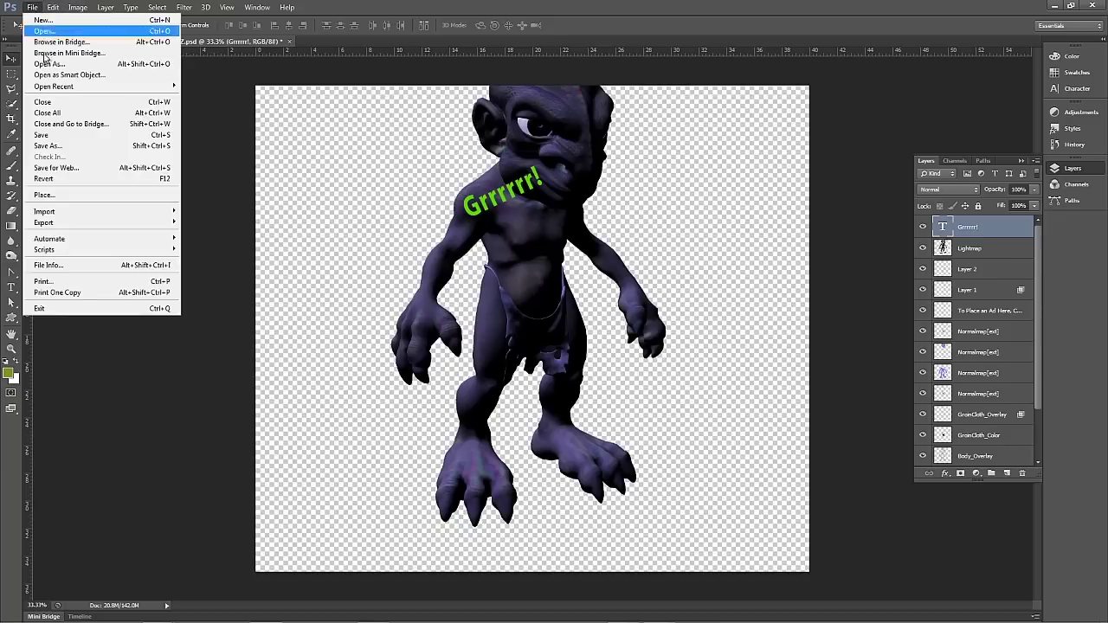
click(58, 136)
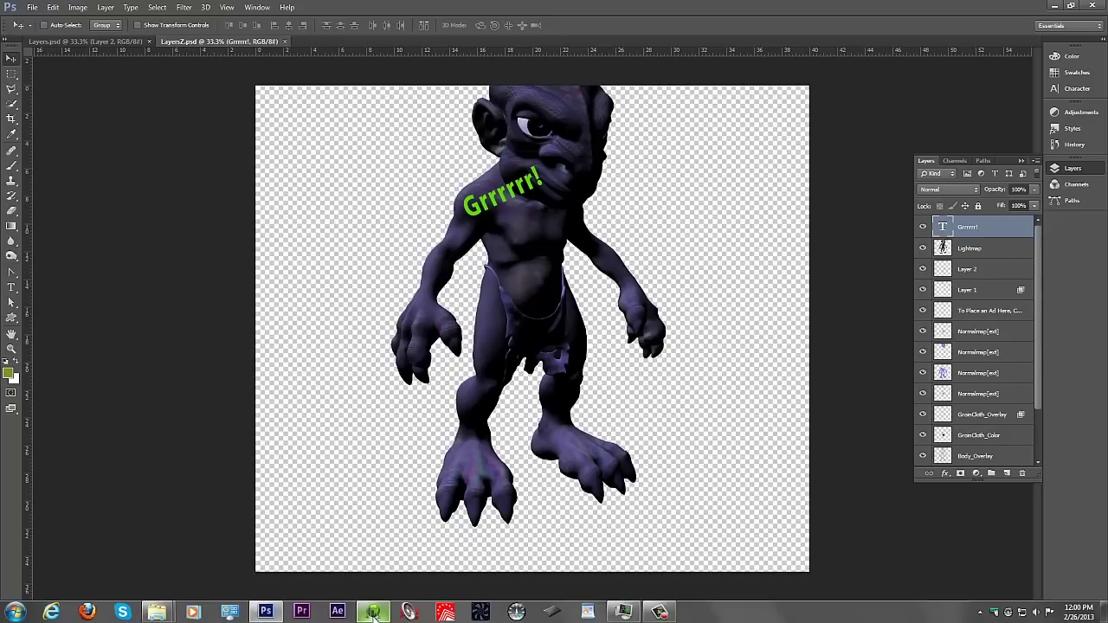
click(373, 613)
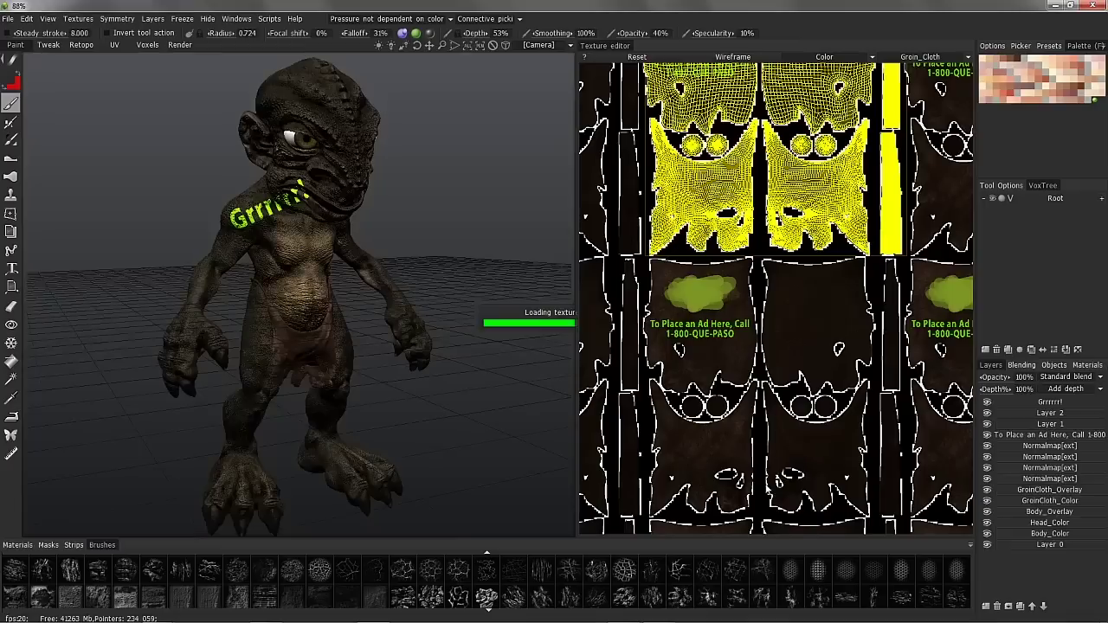
drag(142, 221, 104, 69)
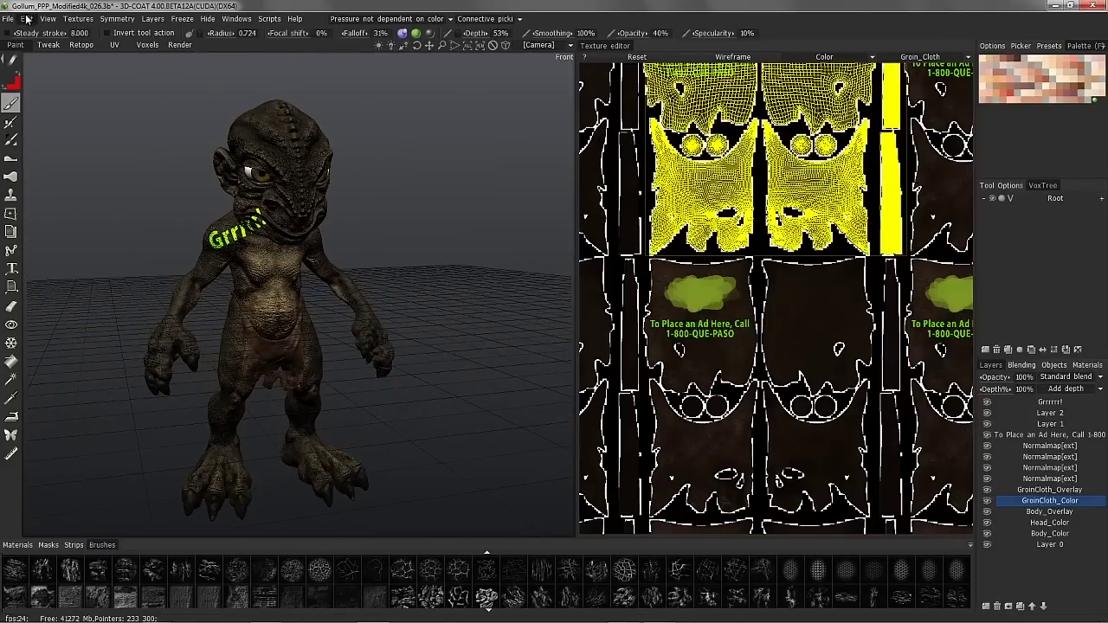
click(27, 18)
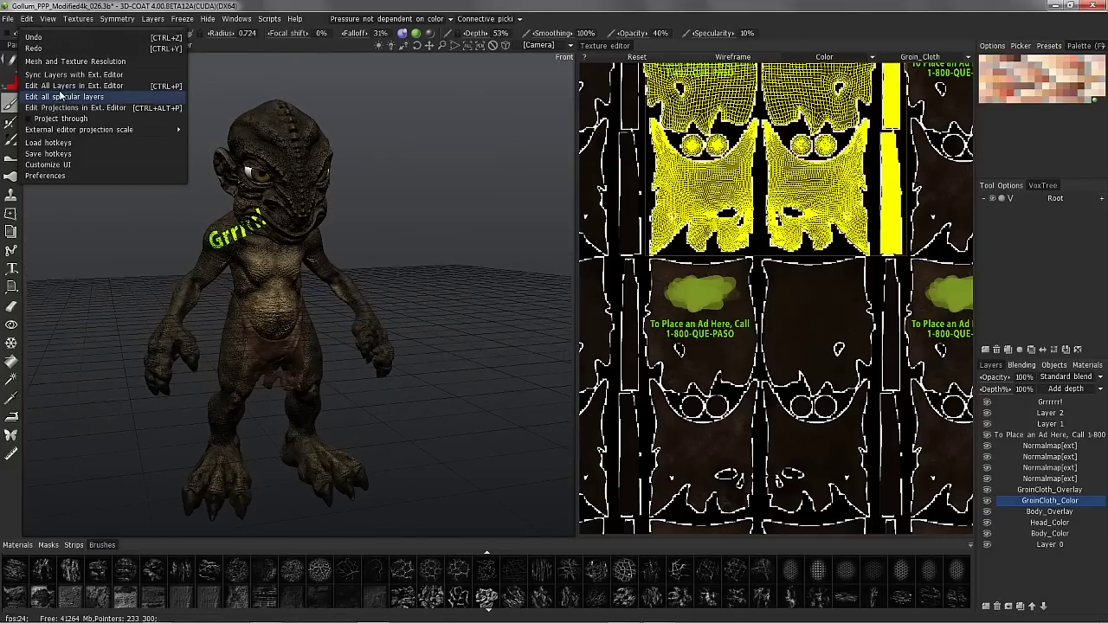